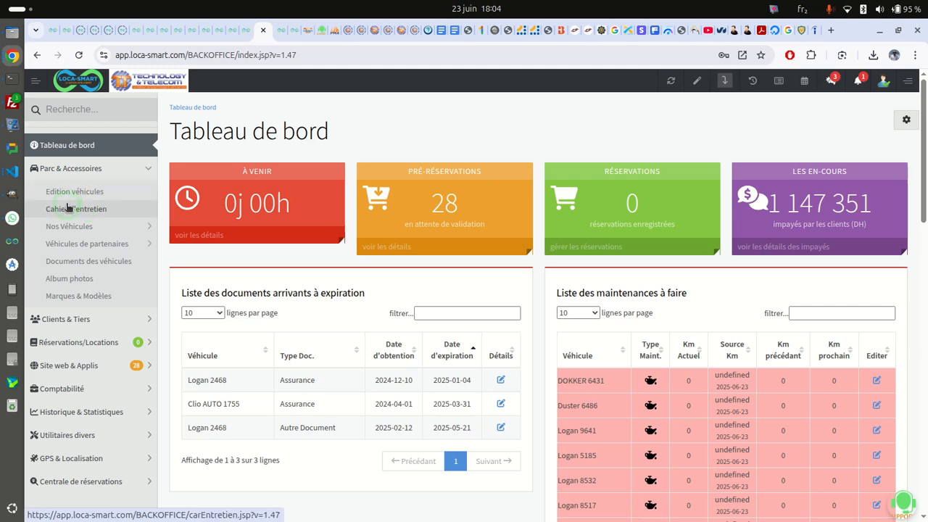
Open the vehicle maintenance log (Cahier d'entretien) and display the records of the Logan 1098
{"action": "left_click", "coordinate": [67, 209]}
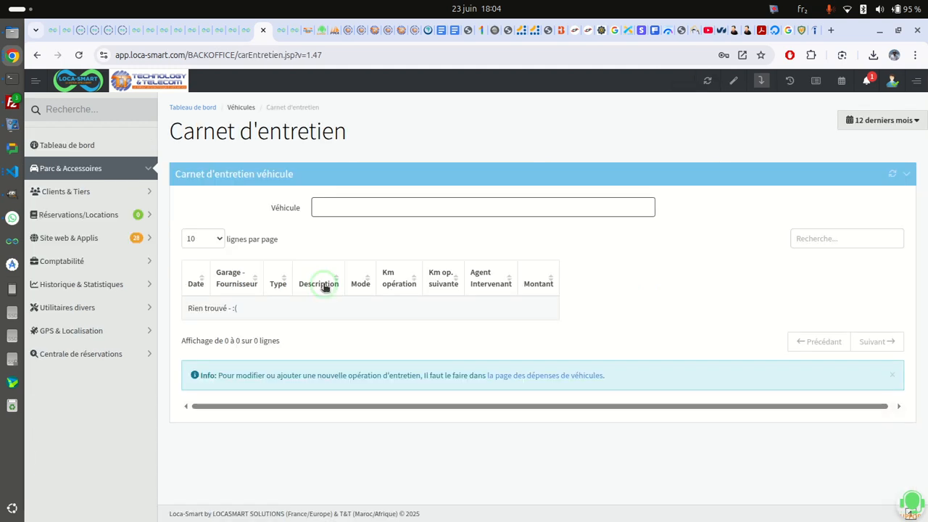
{"action": "left_click", "coordinate": [365, 249]}
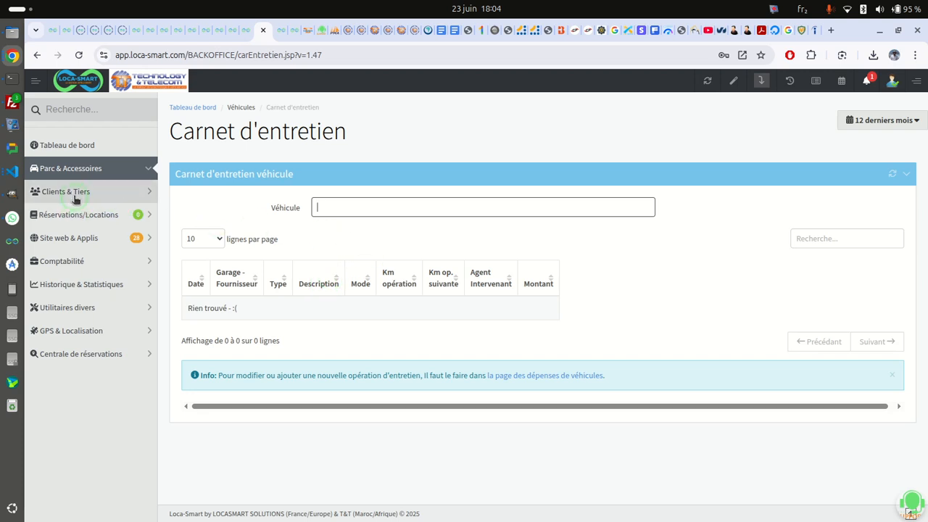
{"action": "left_click", "coordinate": [90, 172]}
{"action": "left_click", "coordinate": [79, 211]}
{"action": "left_click", "coordinate": [358, 412]}
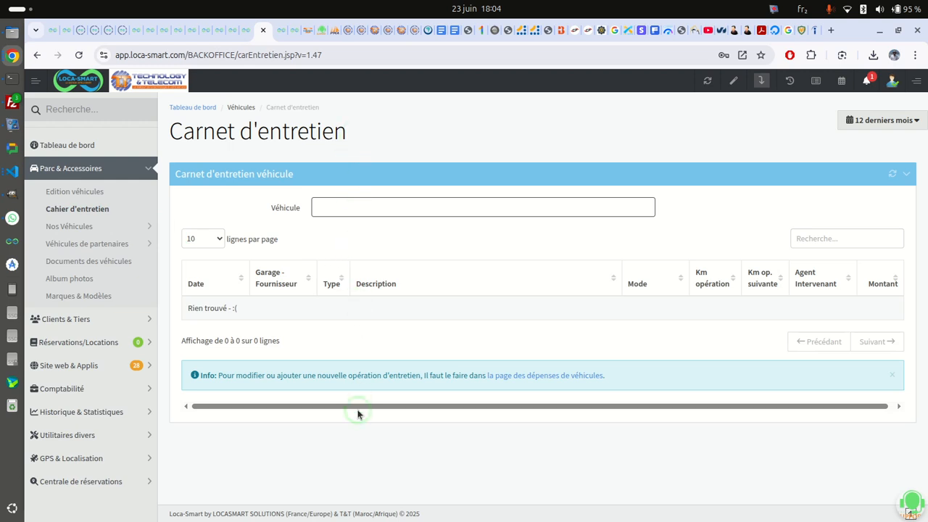
{"action": "left_click", "coordinate": [364, 311]}
{"action": "type", "text": "loga"}
{"action": "left_click", "coordinate": [356, 234]}
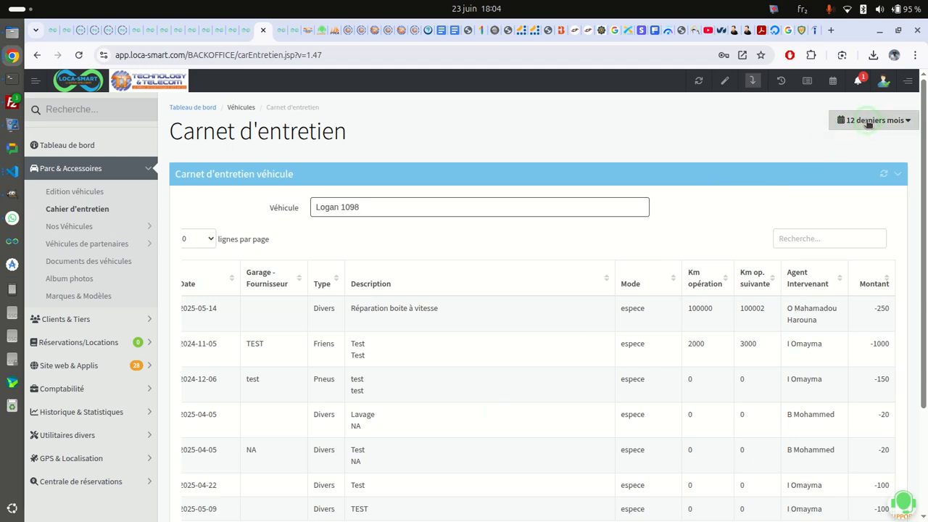
Review the available period filters and examine all columns of the maintenance operations listed for the Logan 1098
{"action": "left_click", "coordinate": [867, 125]}
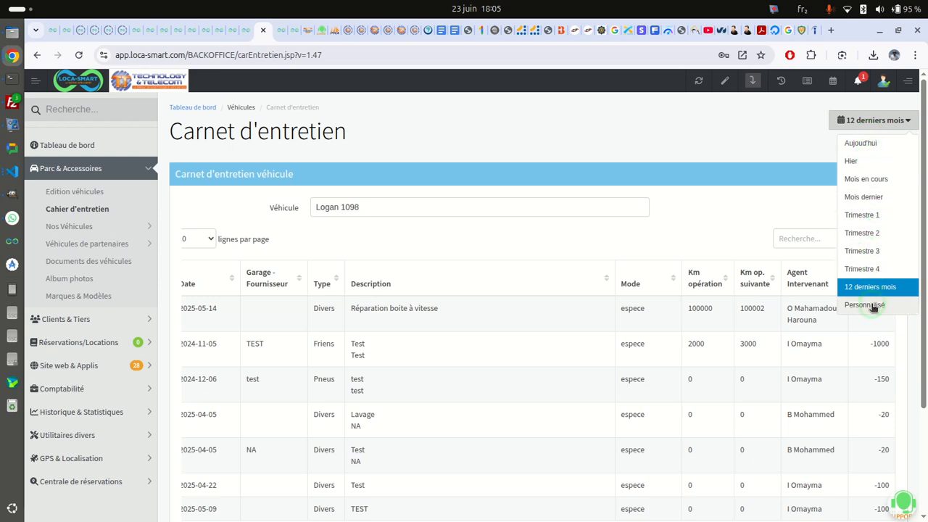
{"action": "left_click", "coordinate": [703, 215]}
{"action": "scroll", "coordinate": [375, 375], "scroll_direction": "down", "scroll_amount": 4}
{"action": "scroll", "coordinate": [376, 375], "scroll_direction": "up", "scroll_amount": 1}
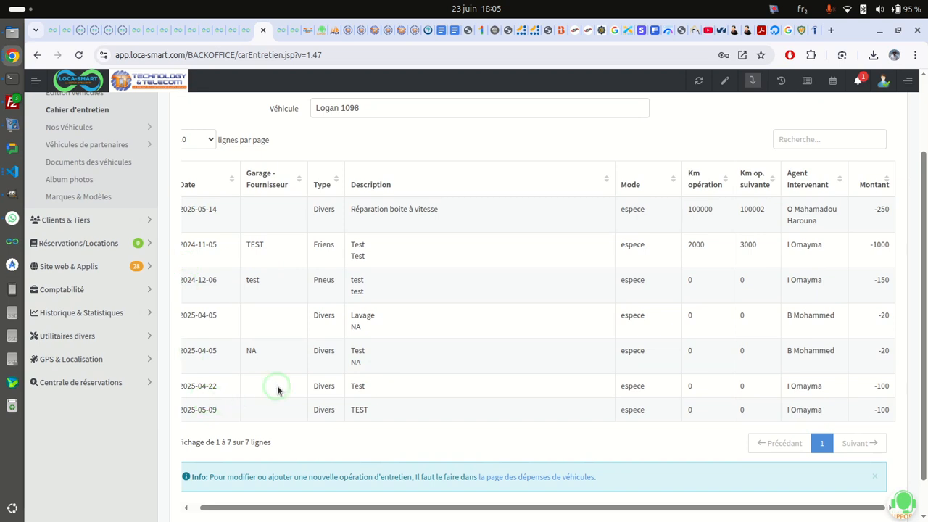
{"action": "scroll", "coordinate": [278, 390], "scroll_direction": "left", "scroll_amount": 1}
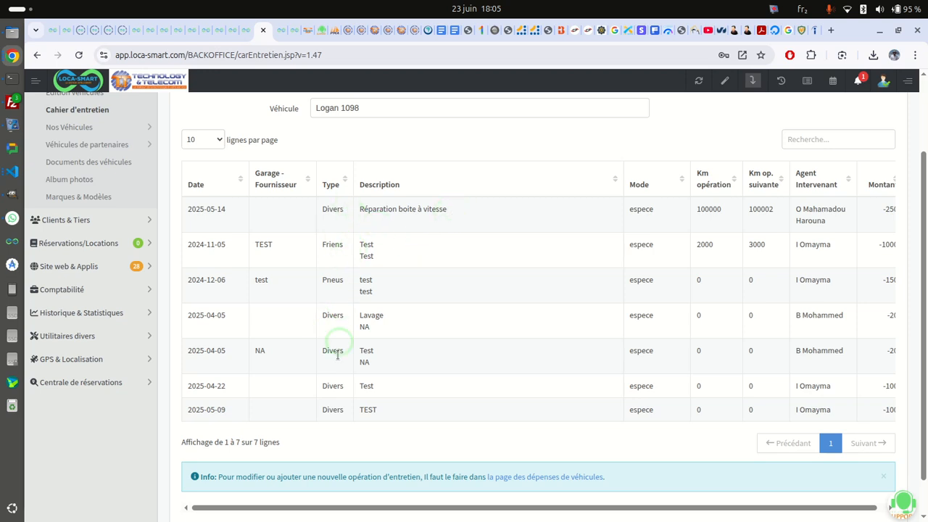
{"action": "scroll", "coordinate": [774, 312], "scroll_direction": "right", "scroll_amount": 1}
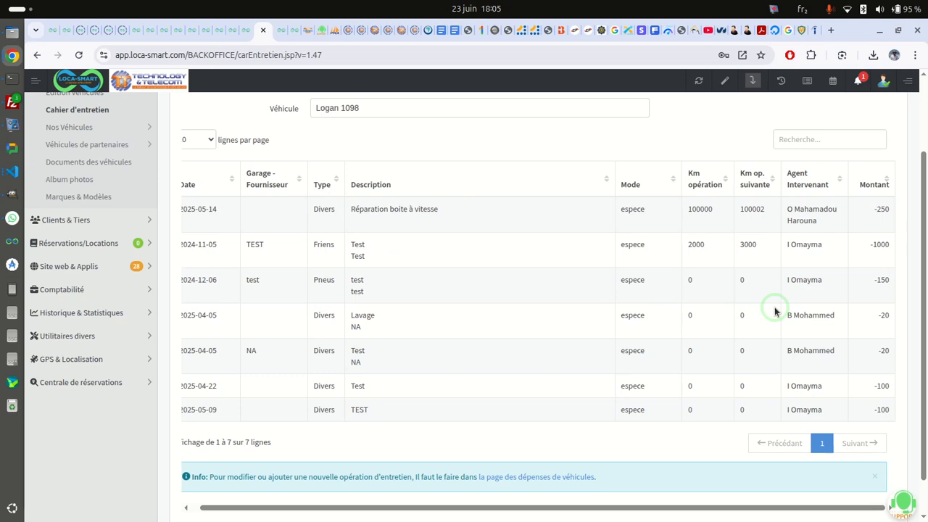
{"action": "scroll", "coordinate": [774, 312], "scroll_direction": "left", "scroll_amount": 1}
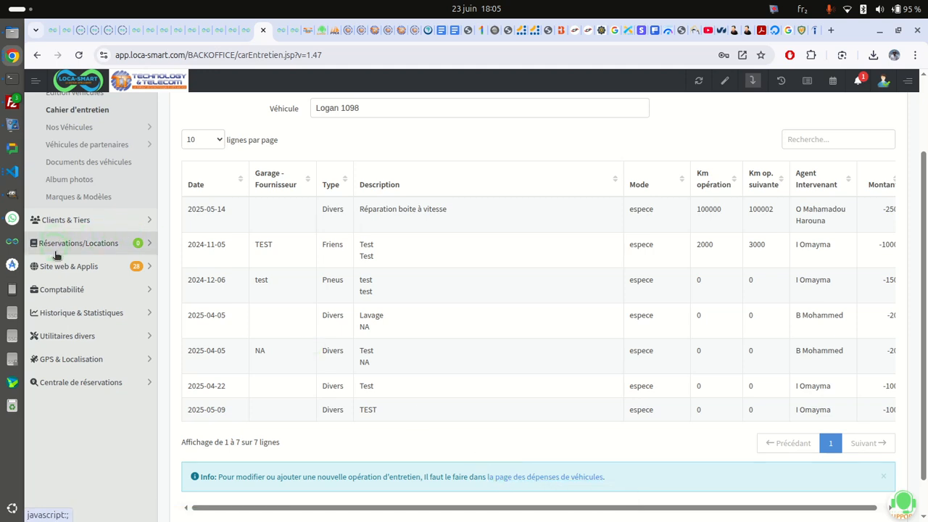
Go from the maintenance log to the accounting page for vehicle expenses (Frais par véhicule)
{"action": "left_click", "coordinate": [91, 288]}
{"action": "scroll", "coordinate": [81, 326], "scroll_direction": "down", "scroll_amount": 2}
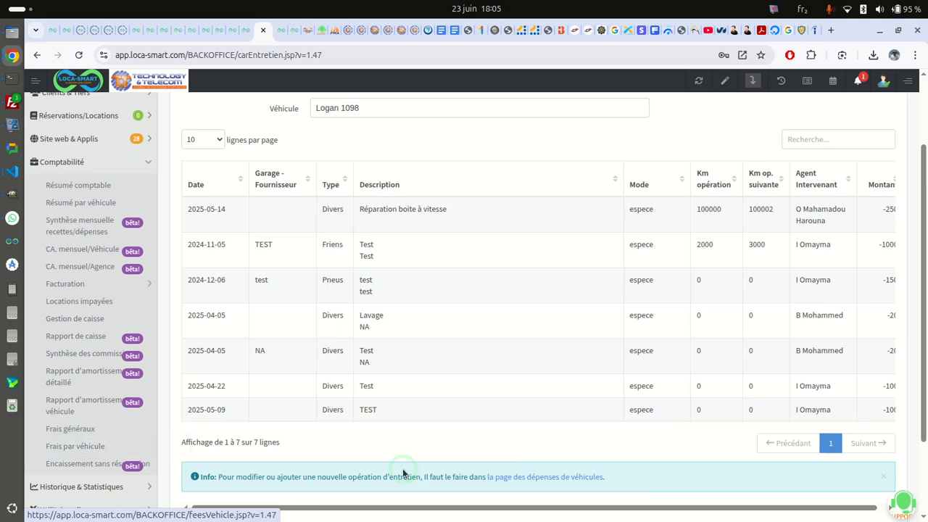
{"action": "left_click", "coordinate": [537, 480]}
{"action": "left_click", "coordinate": [550, 476]}
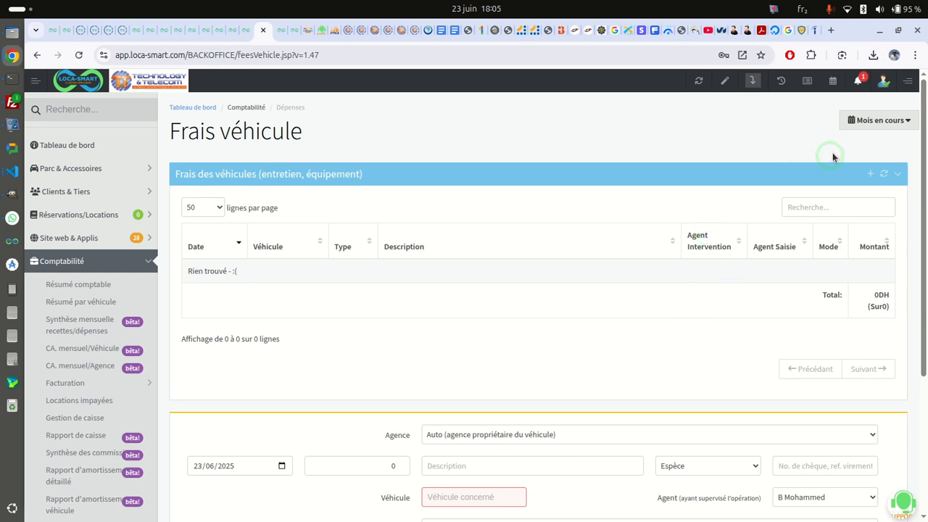
Filter the vehicle expenses to the current year (Année en cours) and look over the list and the entry form
{"action": "left_click", "coordinate": [879, 121]}
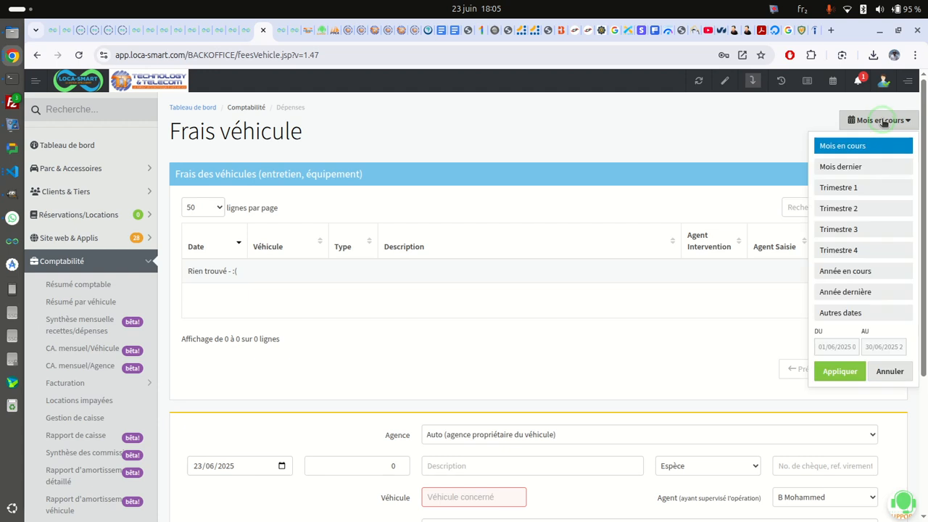
{"action": "left_click", "coordinate": [872, 271]}
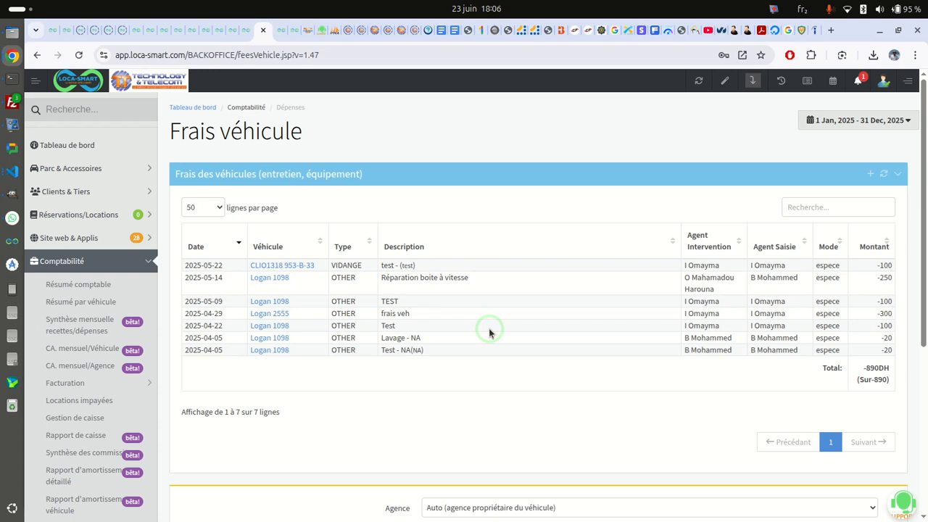
{"action": "scroll", "coordinate": [488, 331], "scroll_direction": "down", "scroll_amount": 1}
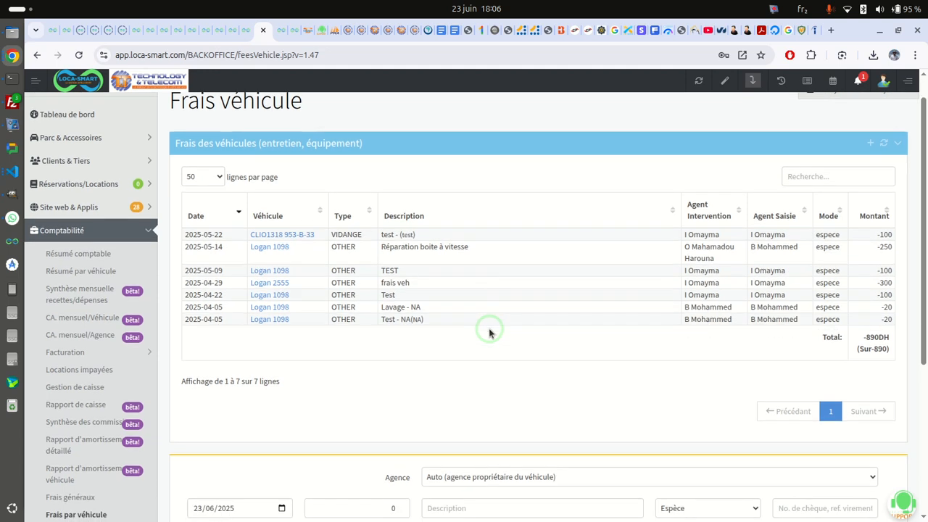
{"action": "scroll", "coordinate": [489, 330], "scroll_direction": "up", "scroll_amount": 1}
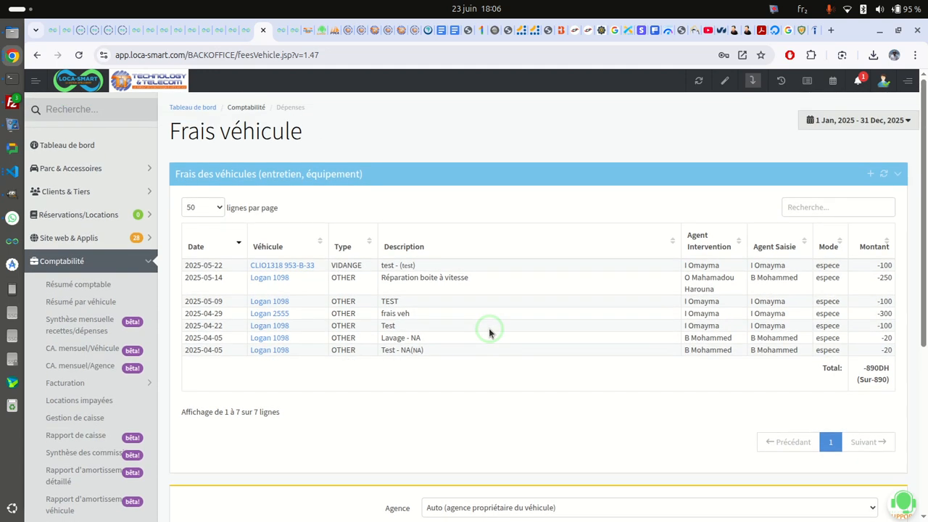
{"action": "scroll", "coordinate": [489, 333], "scroll_direction": "down", "scroll_amount": 4}
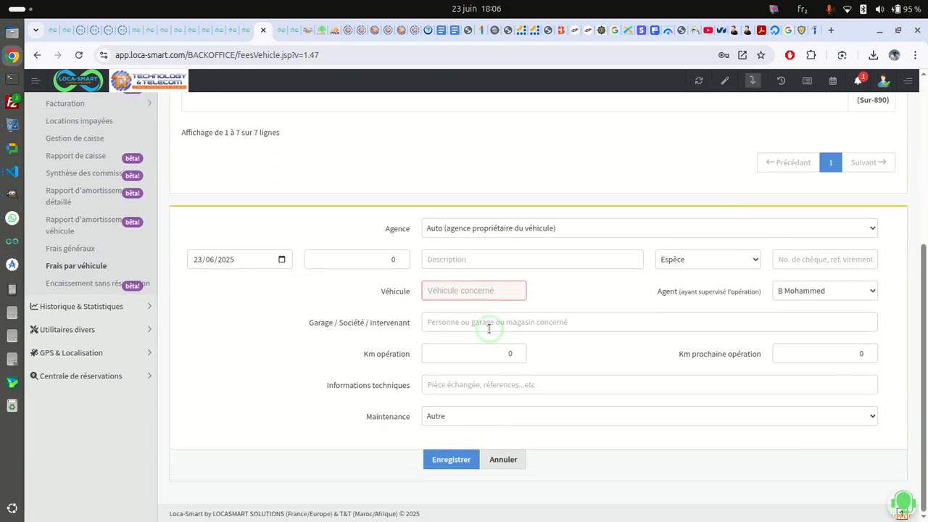
{"action": "scroll", "coordinate": [489, 327], "scroll_direction": "up", "scroll_amount": 4}
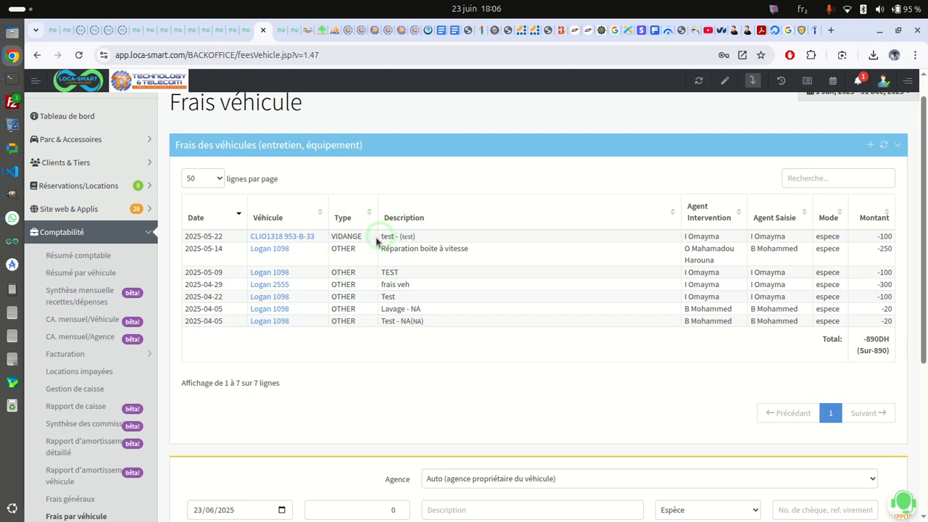
Open the 2025-05-22 VIDANGE expense for editing and change its description to "Vidange complet"
{"action": "left_click", "coordinate": [389, 236]}
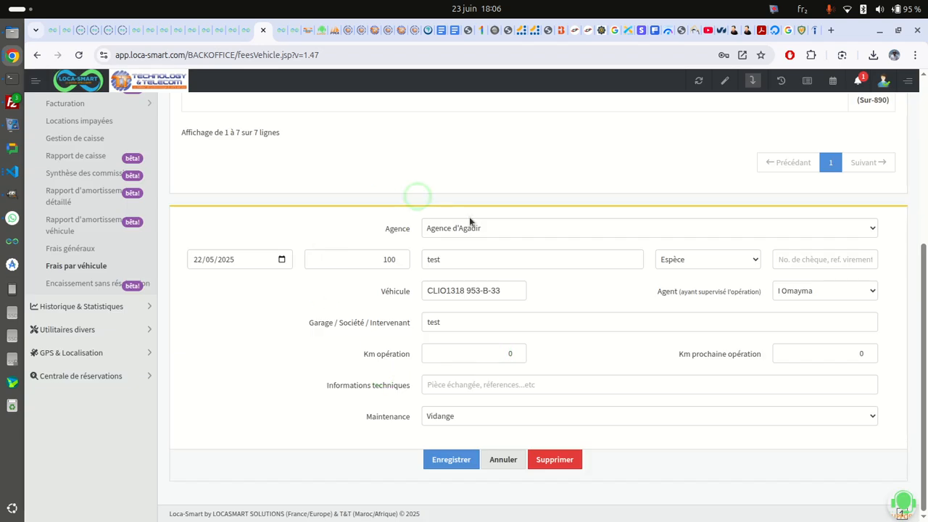
{"action": "double_click", "coordinate": [464, 253]}
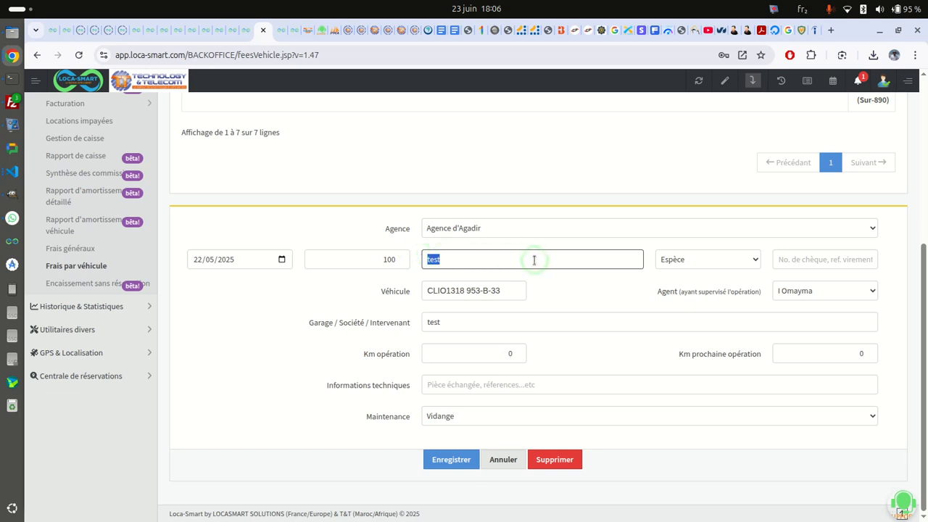
{"action": "type", "text": "Vidange complet"}
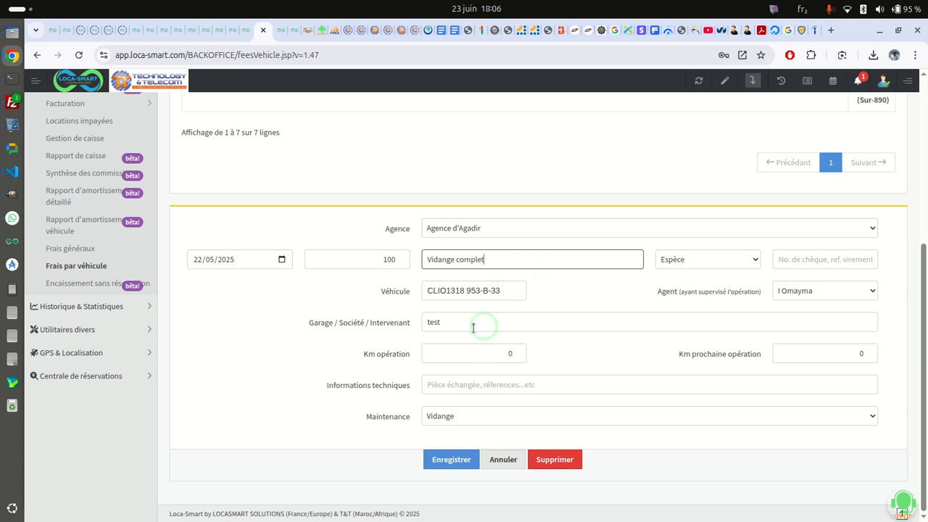
Enter the mechanic's name under Garage / Société / Intervenant and "filtre huile, diesel, air" as the technical information
{"action": "left_click", "coordinate": [459, 322]}
{"action": "left_click_drag", "start_coordinate": [460, 322], "coordinate": [414, 324]}
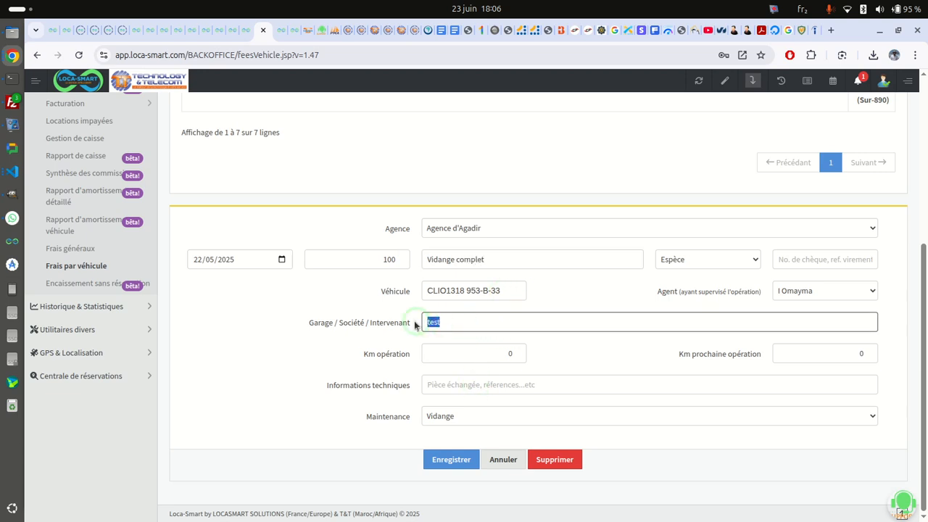
{"action": "type", "text": "Jilali"}
{"action": "left_click", "coordinate": [518, 384]}
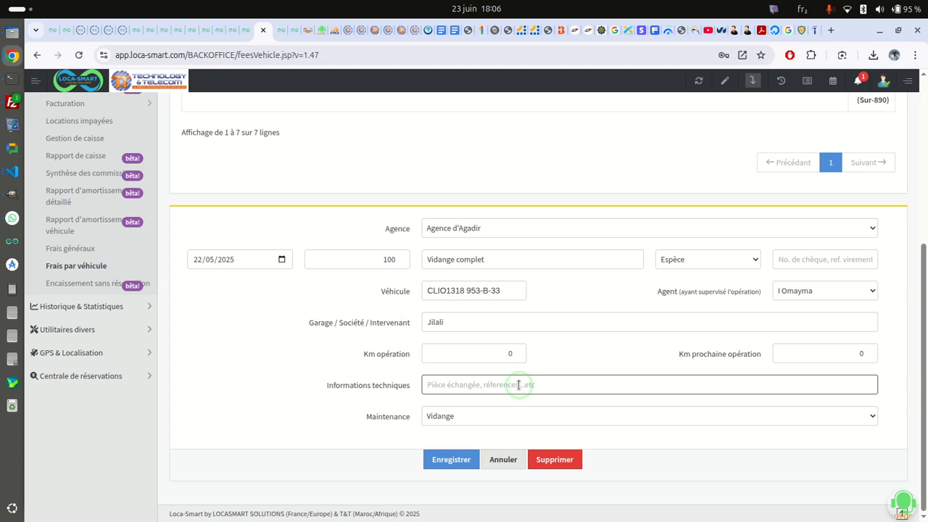
{"action": "type", "text": "filtre huile, die"}
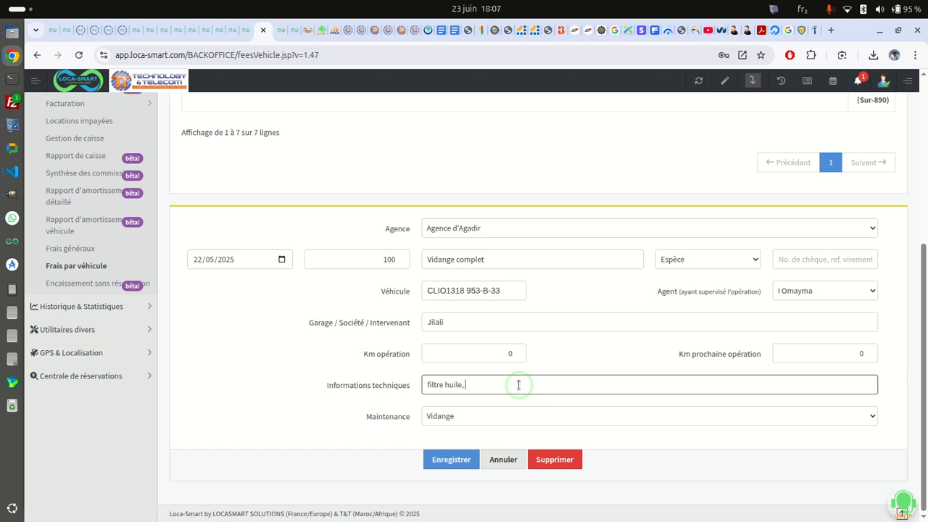
{"action": "type", "text": "sel, aire,"}
{"action": "key", "text": "BackSpace"}
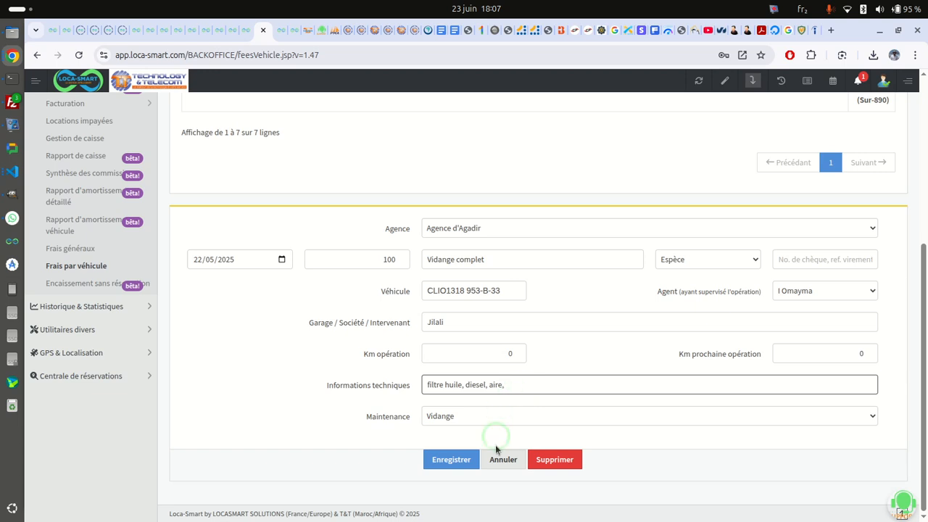
{"action": "key", "text": "BackSpace"}
{"action": "left_click", "coordinate": [438, 464]}
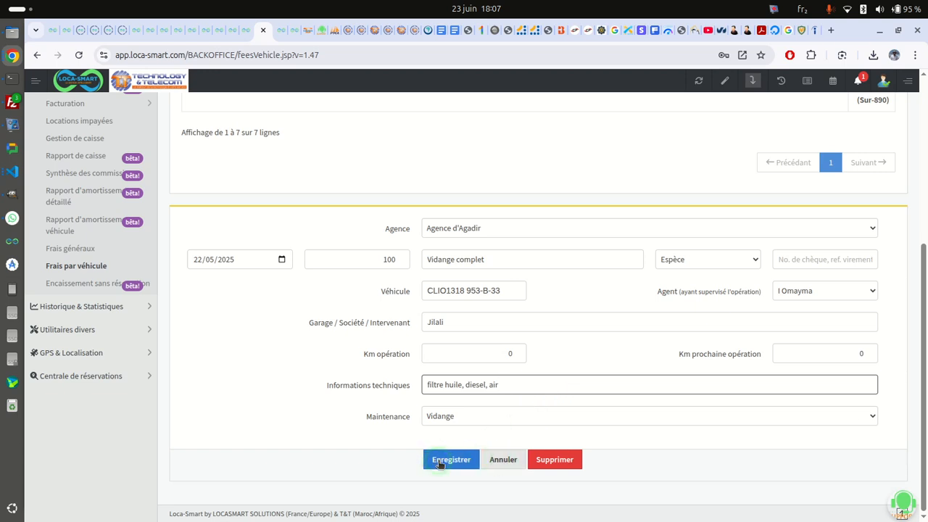
Set the operation mileage to 10000 km and the next operation mileage to 20000 km
{"action": "left_click", "coordinate": [510, 353]}
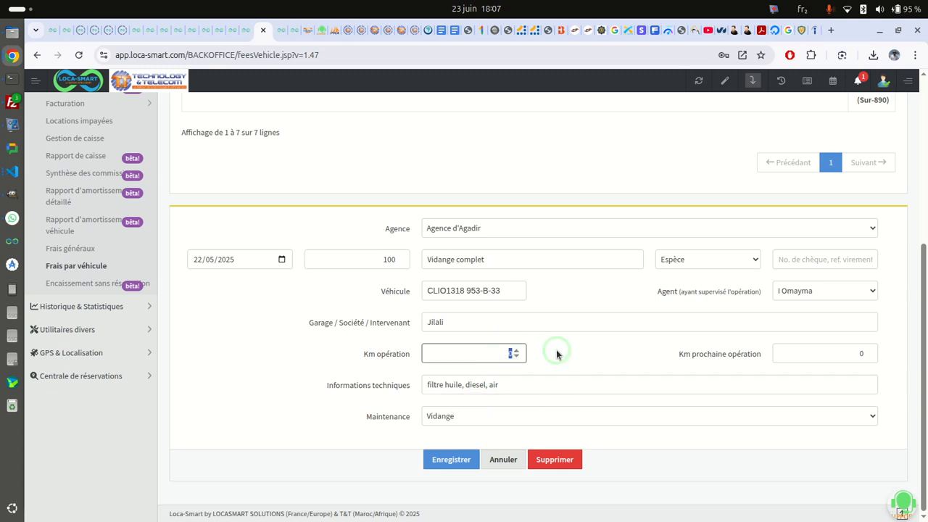
{"action": "type", "text": "10000"}
{"action": "left_click", "coordinate": [808, 351]}
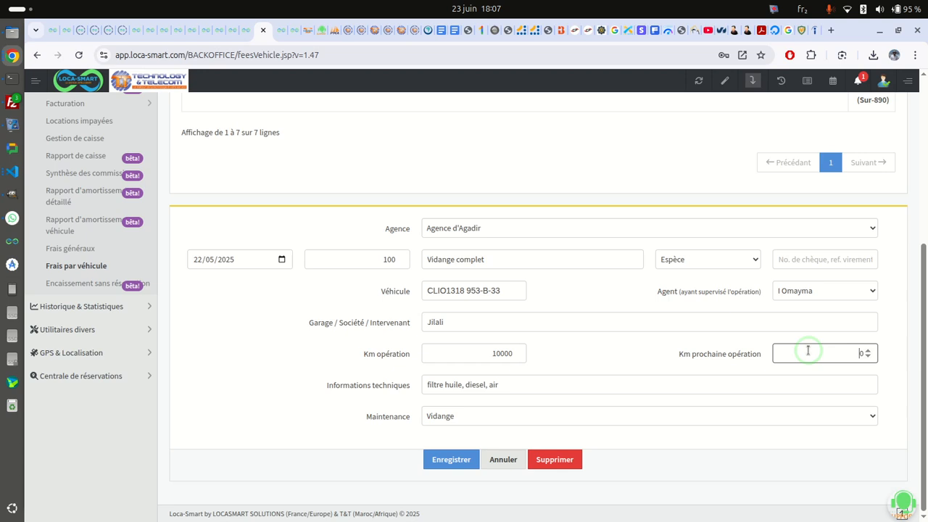
{"action": "type", "text": "20000"}
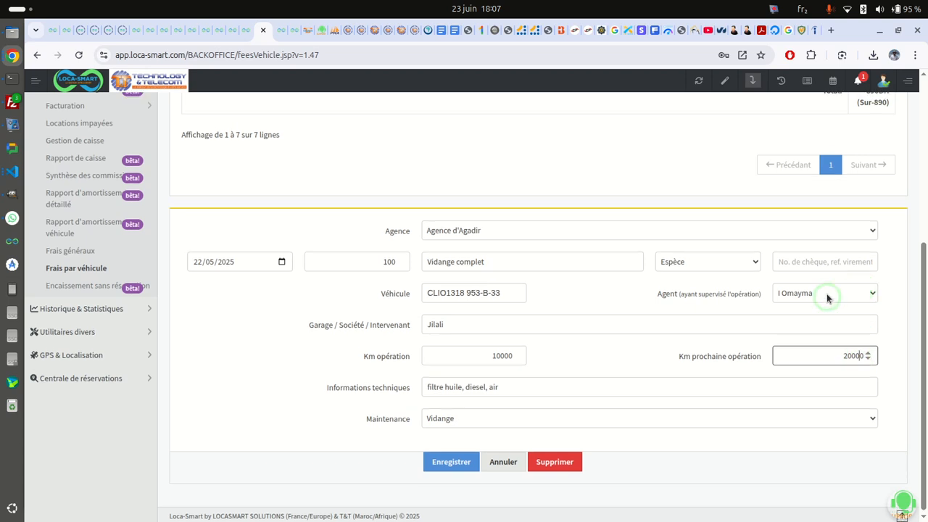
{"action": "left_click", "coordinate": [826, 291]}
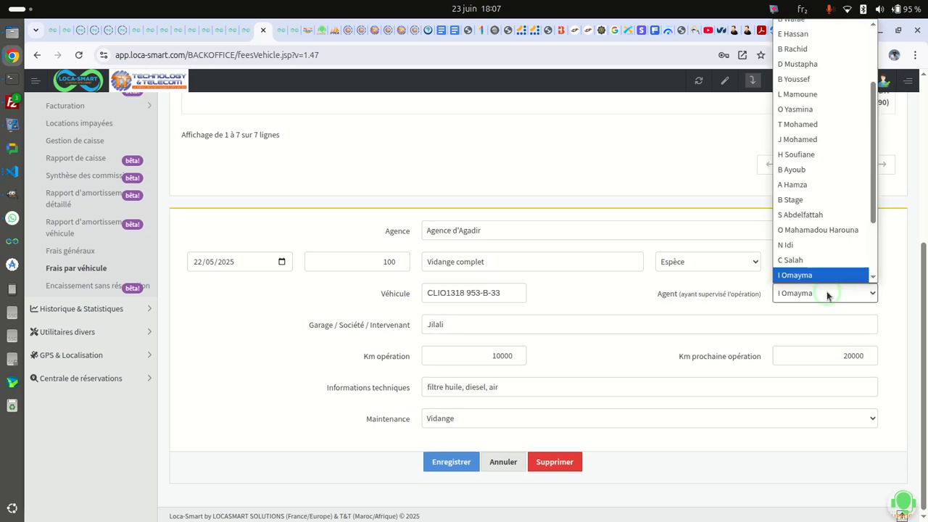
{"action": "left_click", "coordinate": [810, 230]}
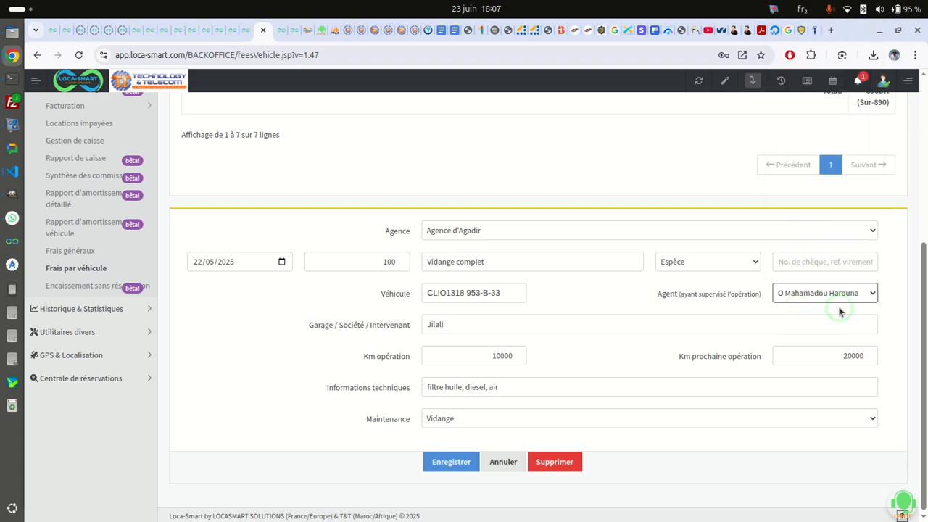
{"action": "left_click", "coordinate": [800, 293]}
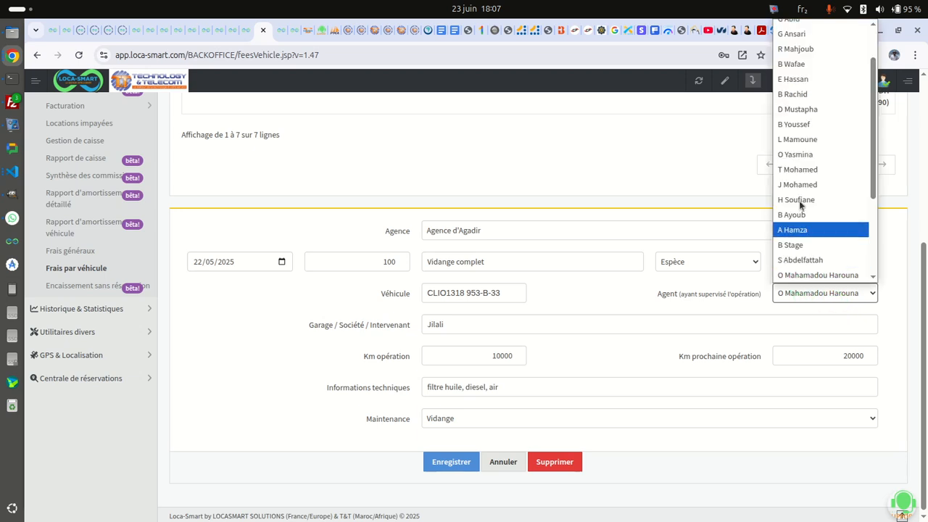
{"action": "left_click", "coordinate": [805, 124]}
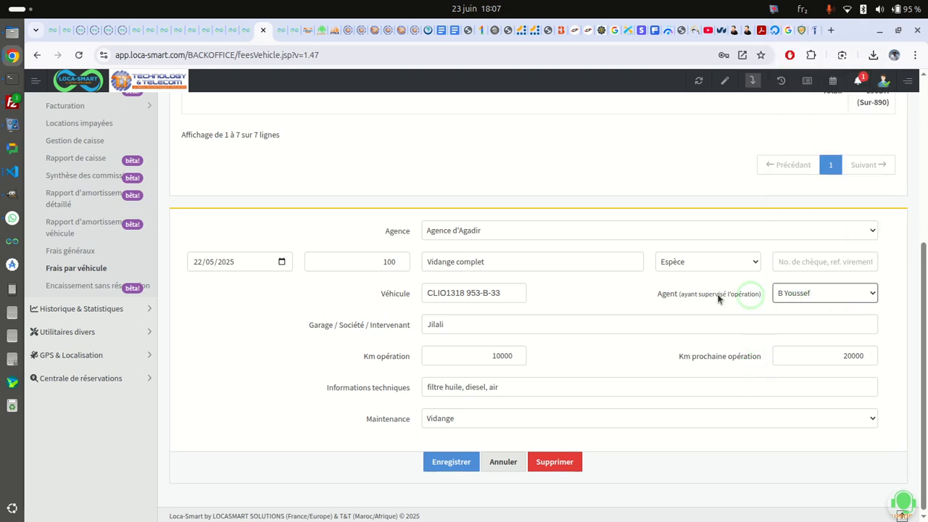
{"action": "left_click", "coordinate": [671, 303]}
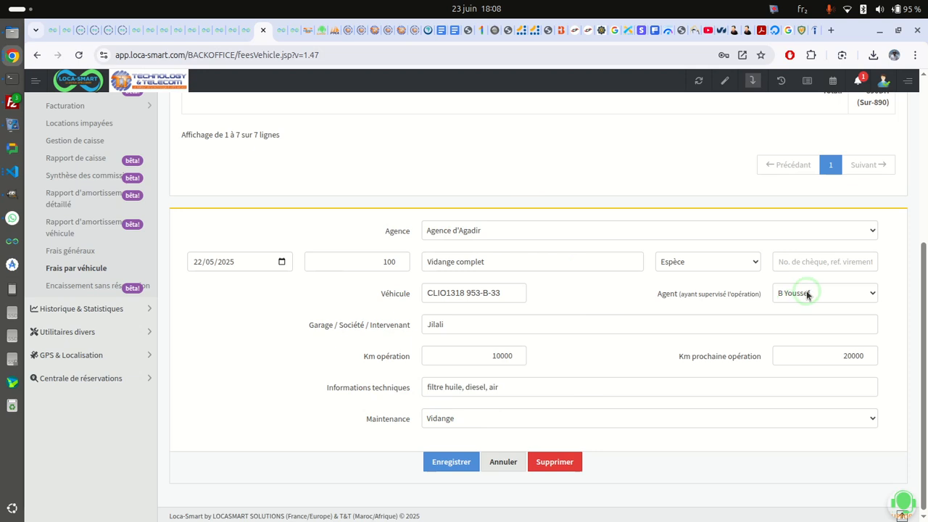
{"action": "left_click_drag", "start_coordinate": [695, 294], "coordinate": [760, 298]}
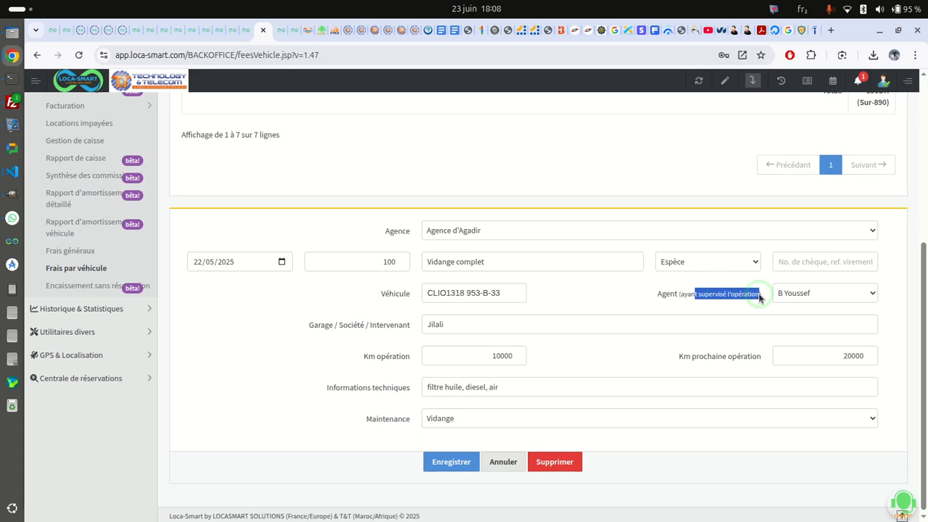
{"action": "left_click", "coordinate": [602, 296]}
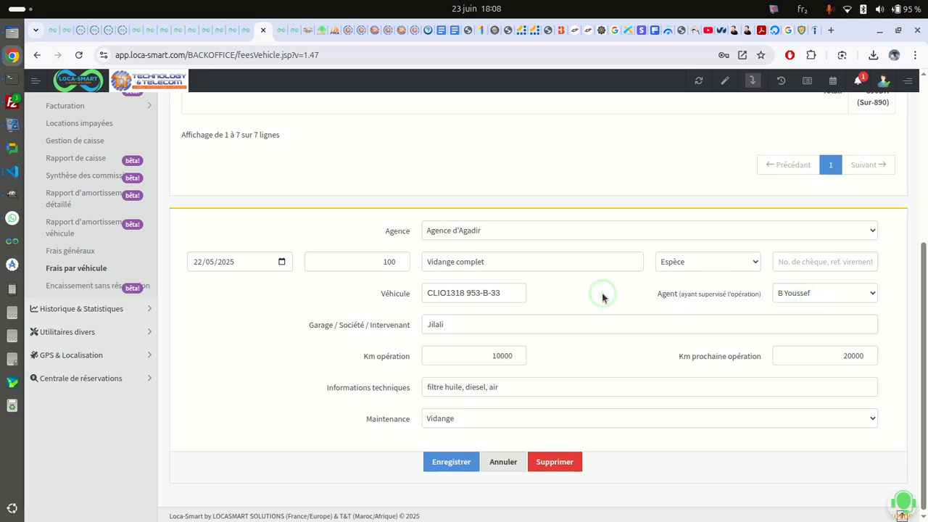
Save the changes made to the 2025-05-22 oil change expense
{"action": "scroll", "coordinate": [602, 298], "scroll_direction": "down", "scroll_amount": 1}
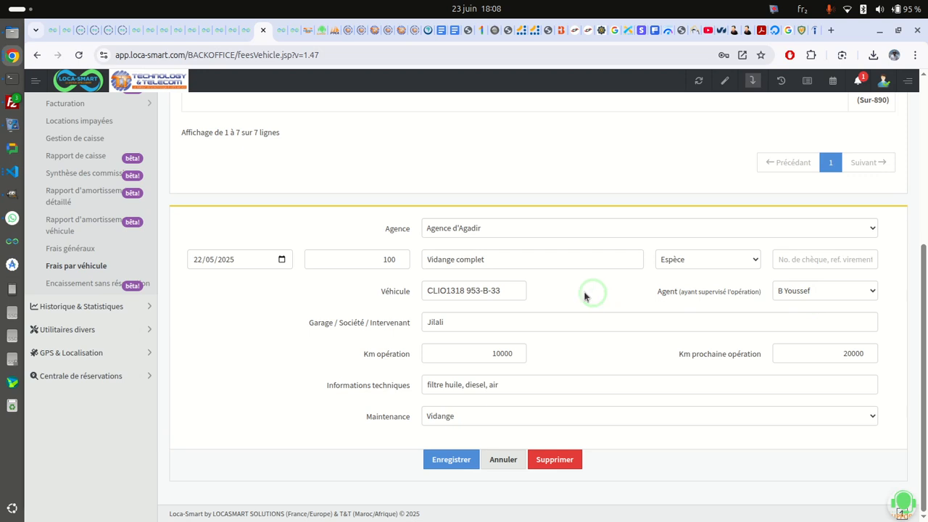
{"action": "left_click", "coordinate": [453, 463]}
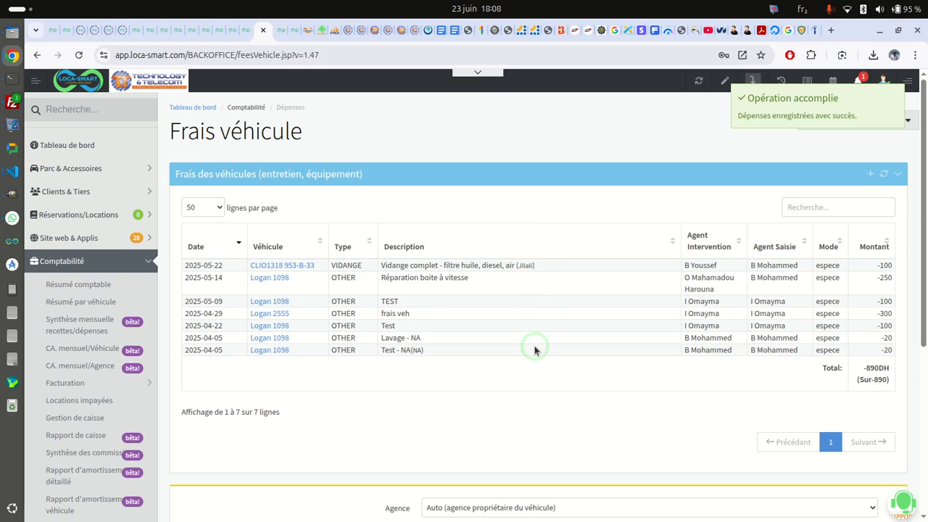
Start a new vehicle expense and assign it to the vehicle Logan 1098
{"action": "scroll", "coordinate": [534, 350], "scroll_direction": "down", "scroll_amount": 4}
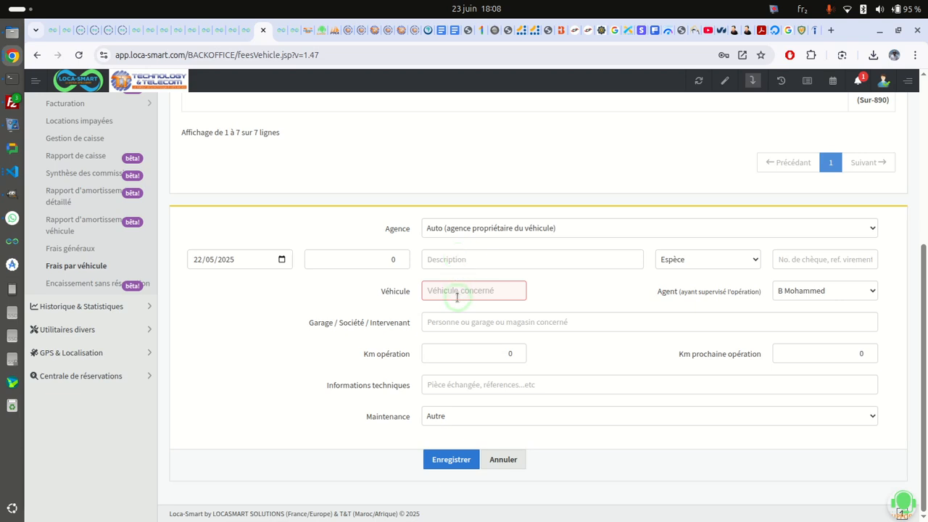
{"action": "left_click", "coordinate": [459, 290]}
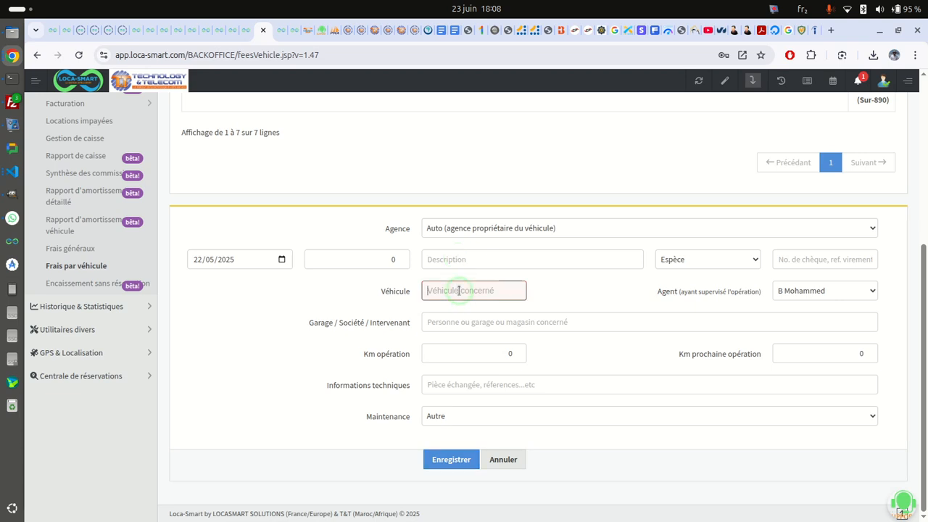
{"action": "type", "text": "loga"}
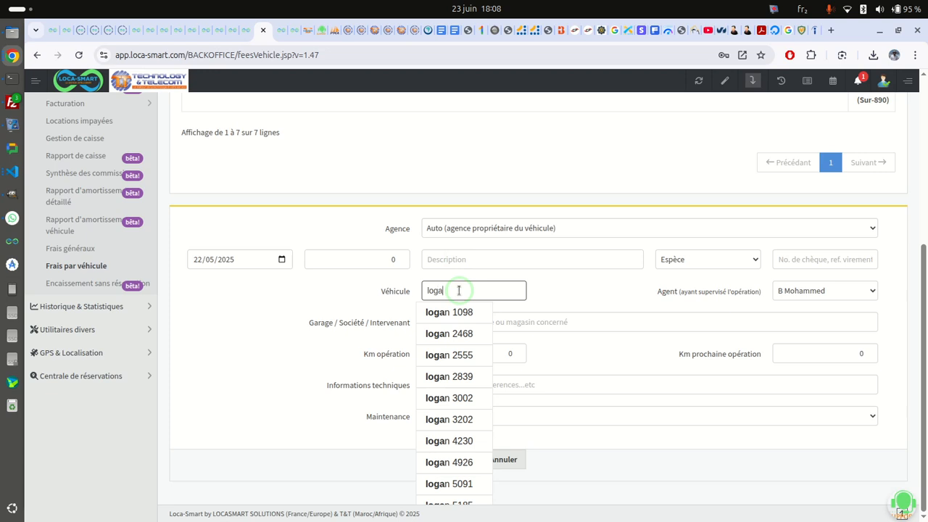
{"action": "left_click", "coordinate": [452, 312]}
Set the new expense's amount to 500 and its description to "Nettoyage complet interieur"
{"action": "left_click", "coordinate": [478, 262]}
{"action": "left_click", "coordinate": [353, 260]}
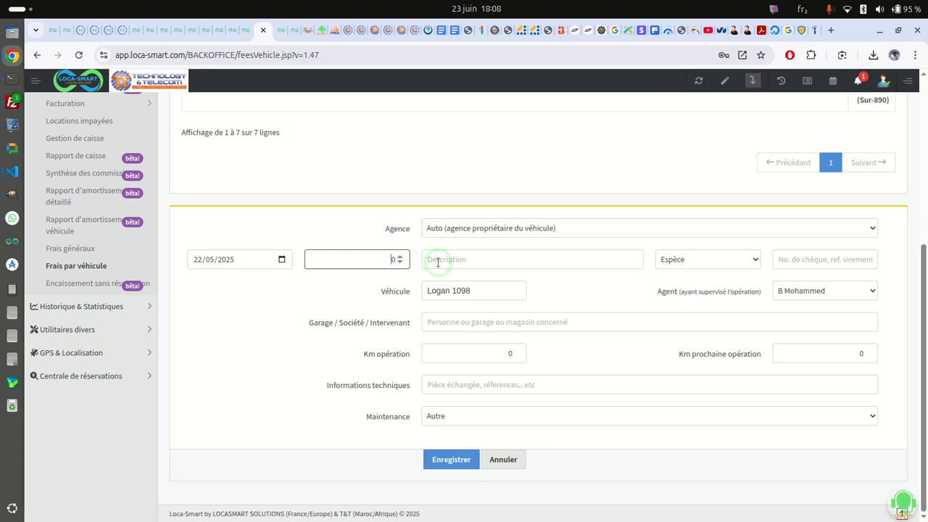
{"action": "type", "text": "500"}
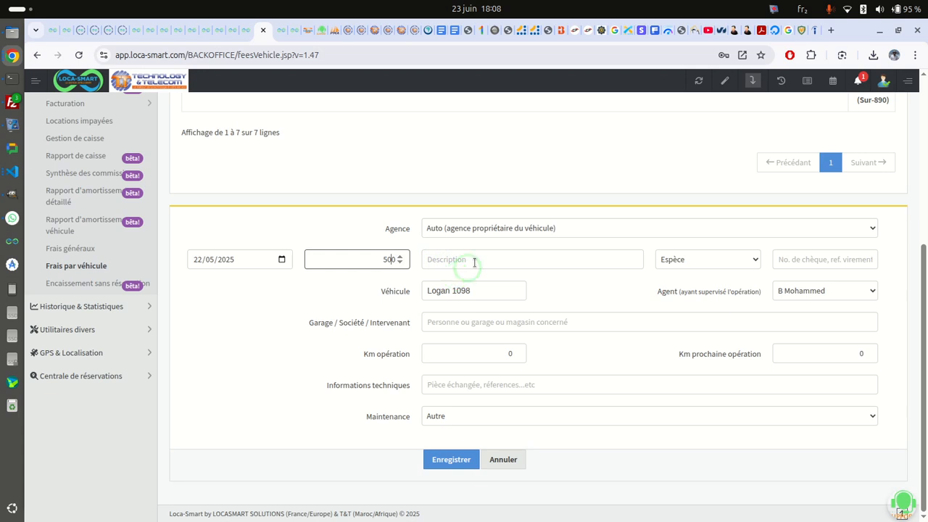
{"action": "left_click", "coordinate": [484, 262]}
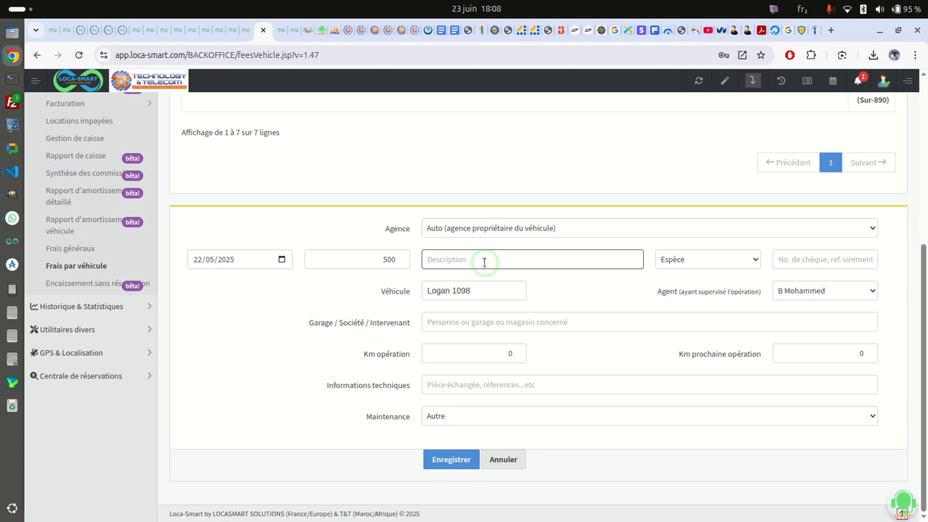
{"action": "type", "text": "Nettoyage complet interieur"}
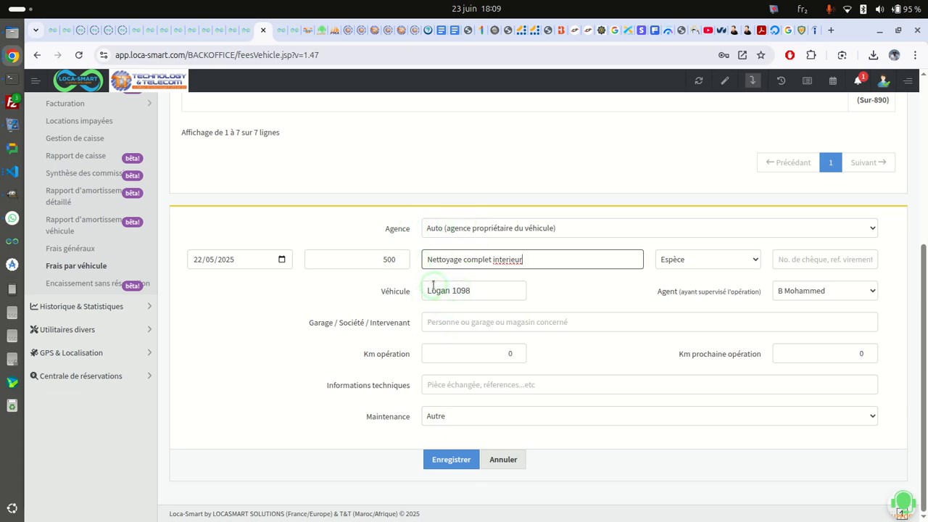
{"action": "left_click", "coordinate": [441, 229]}
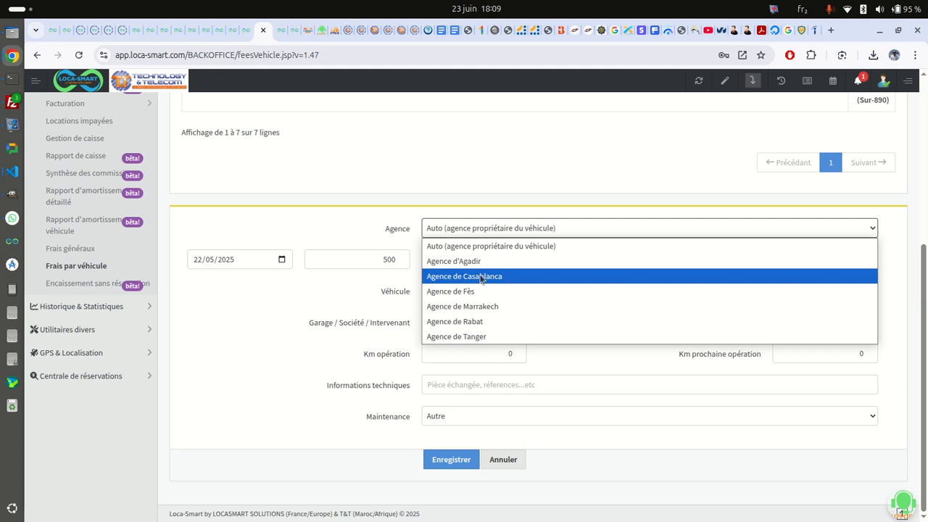
{"action": "left_click", "coordinate": [371, 229]}
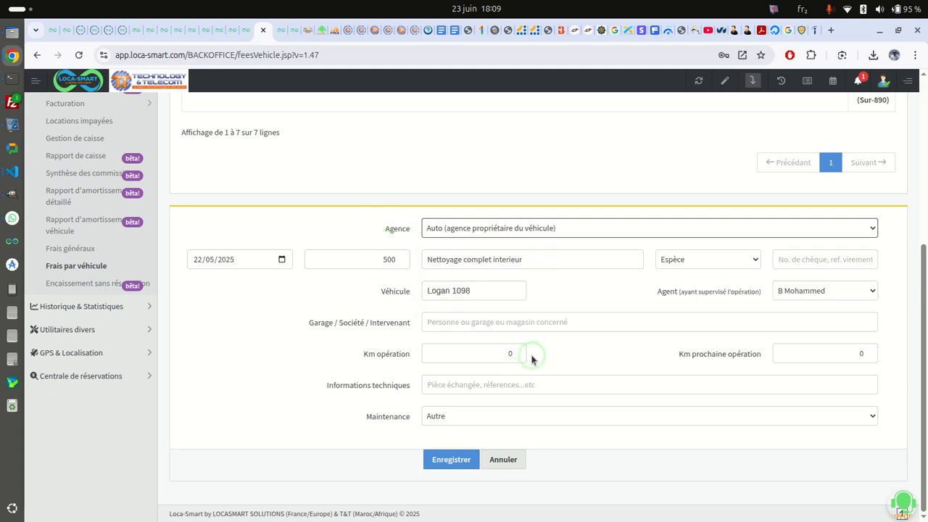
Enter "Lavage XY" as the Garage / Société / Intervenant and "Produits" as the technical information
{"action": "left_click", "coordinate": [469, 326]}
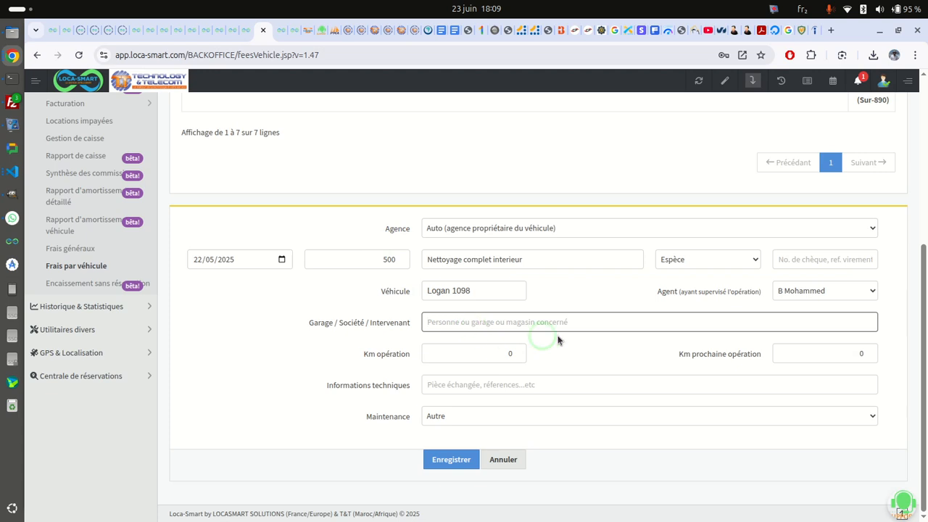
{"action": "type", "text": "L"}
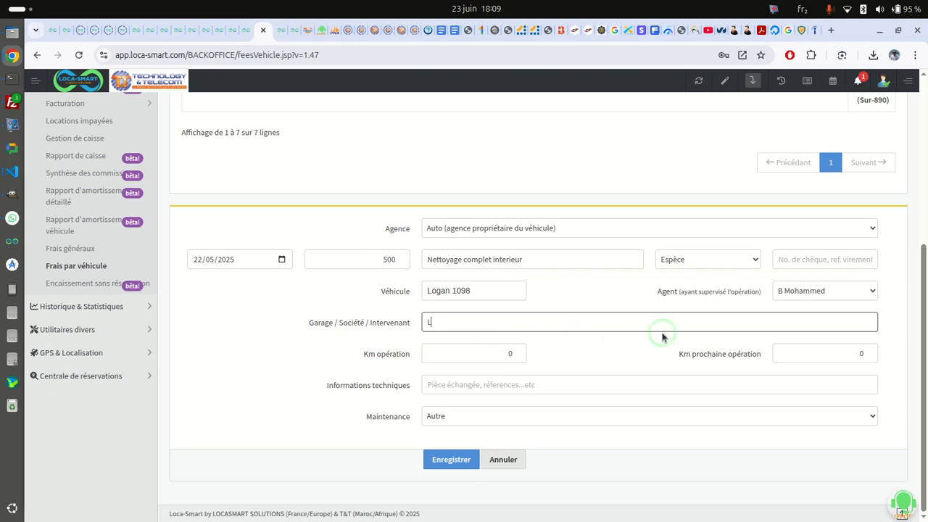
{"action": "type", "text": "avage XY"}
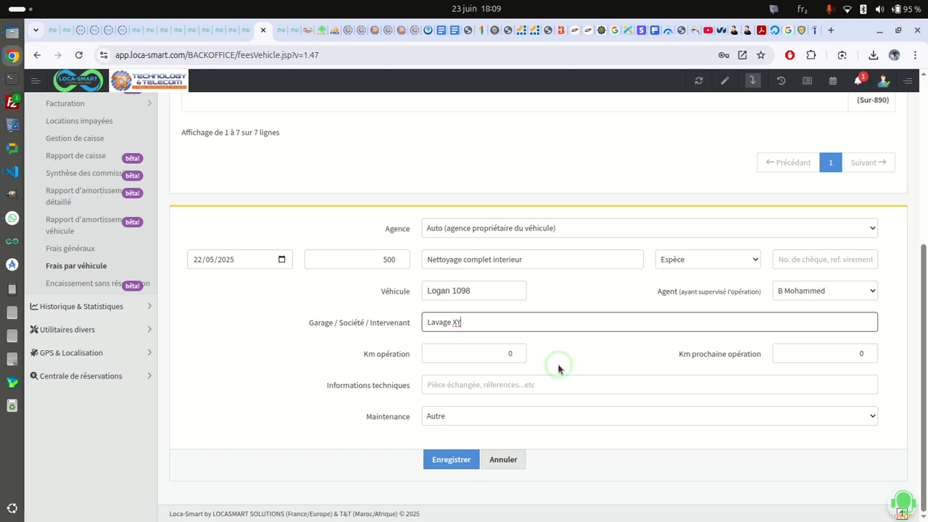
{"action": "left_click", "coordinate": [474, 352]}
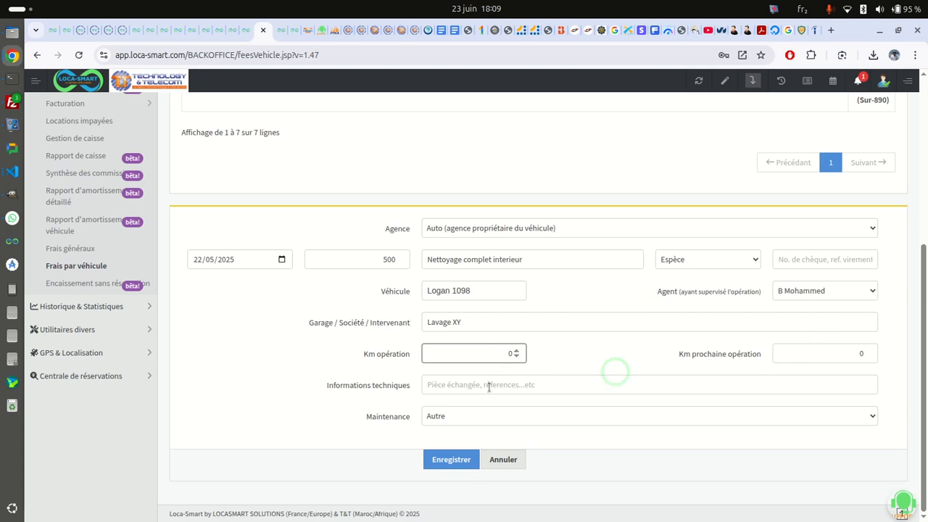
{"action": "left_click", "coordinate": [441, 387]}
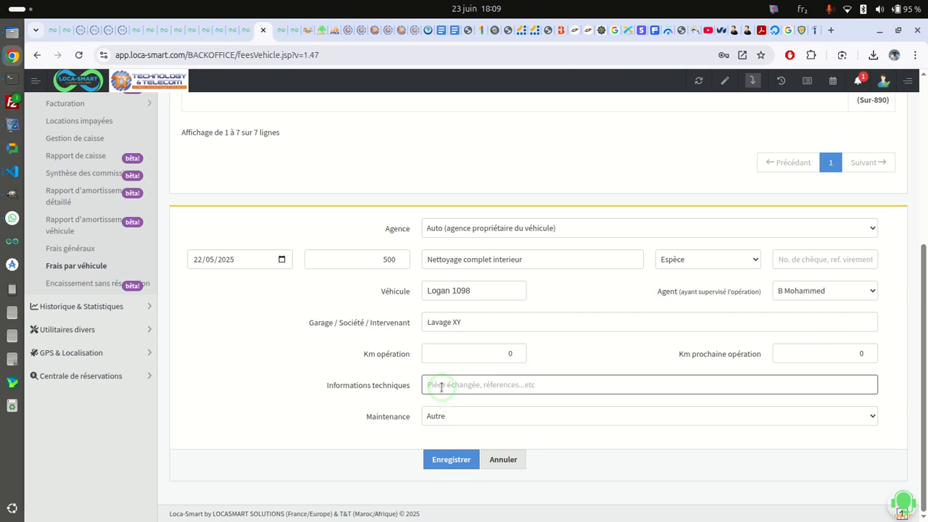
{"action": "type", "text": "Pr"}
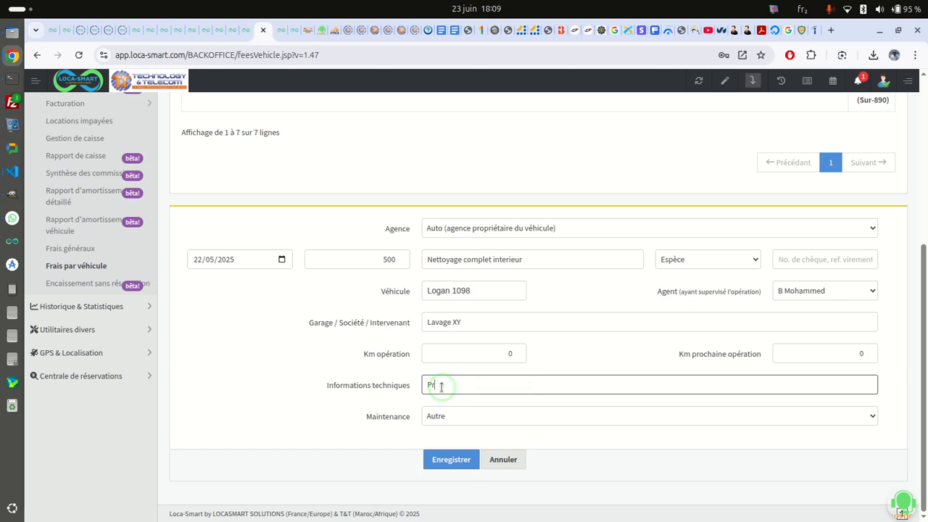
{"action": "type", "text": "oduits"}
Keep the maintenance type as Autre and save the new Logan 1098 expense
{"action": "left_click", "coordinate": [454, 416]}
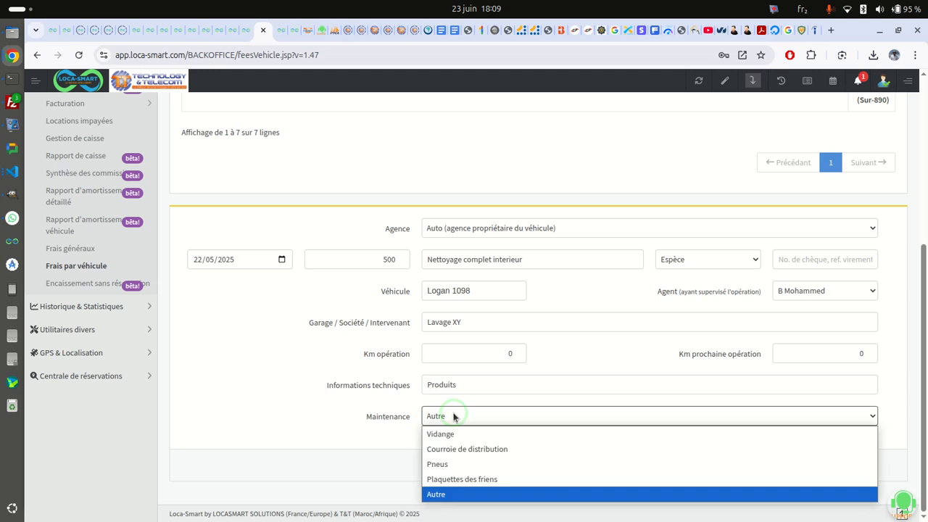
{"action": "left_click", "coordinate": [454, 416]}
{"action": "left_click", "coordinate": [450, 460]}
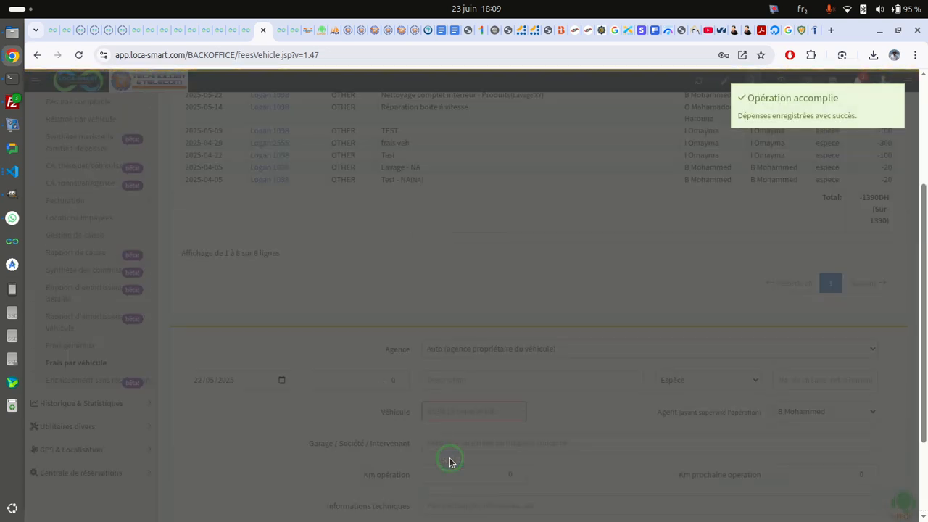
Open the "Nettoyage complet interieur" expense from the vehicle expenses list to review its details
{"action": "scroll", "coordinate": [397, 235], "scroll_direction": "up", "scroll_amount": 3}
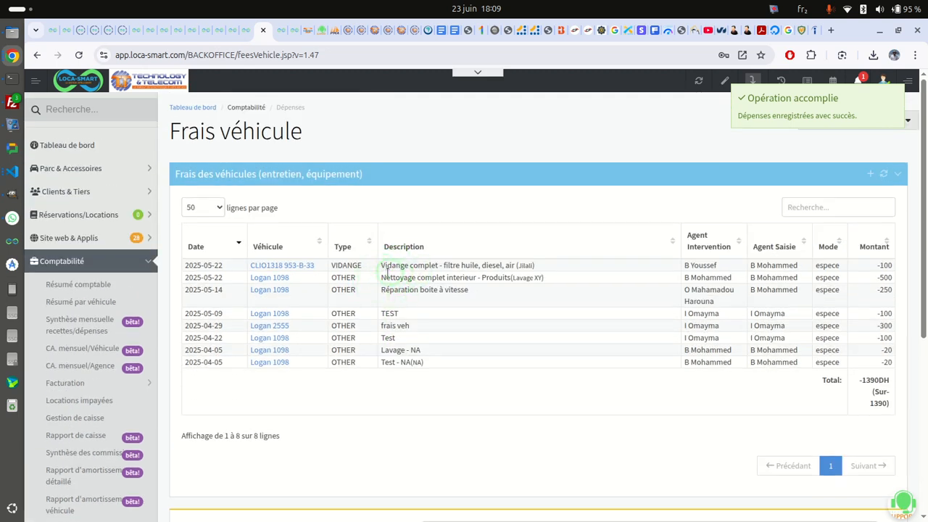
{"action": "left_click_drag", "start_coordinate": [387, 273], "coordinate": [553, 276]}
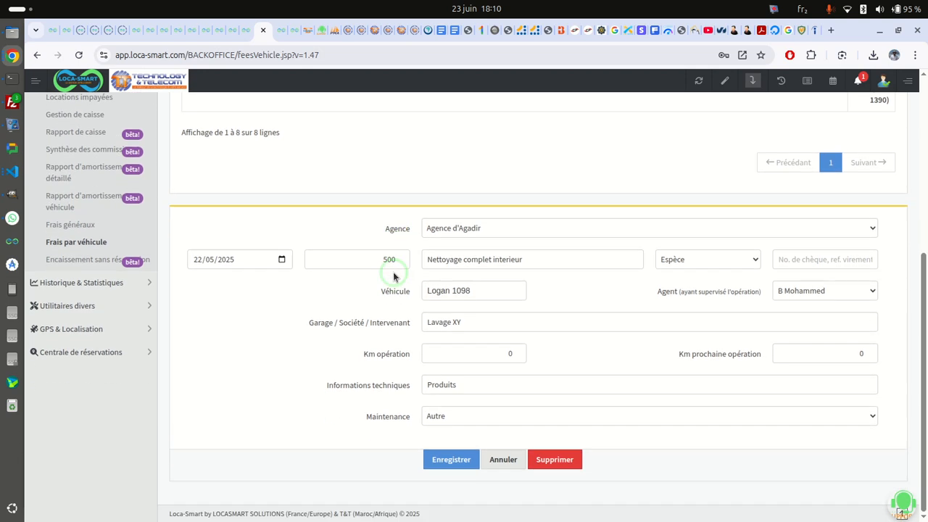
{"action": "scroll", "coordinate": [394, 277], "scroll_direction": "up", "scroll_amount": 5}
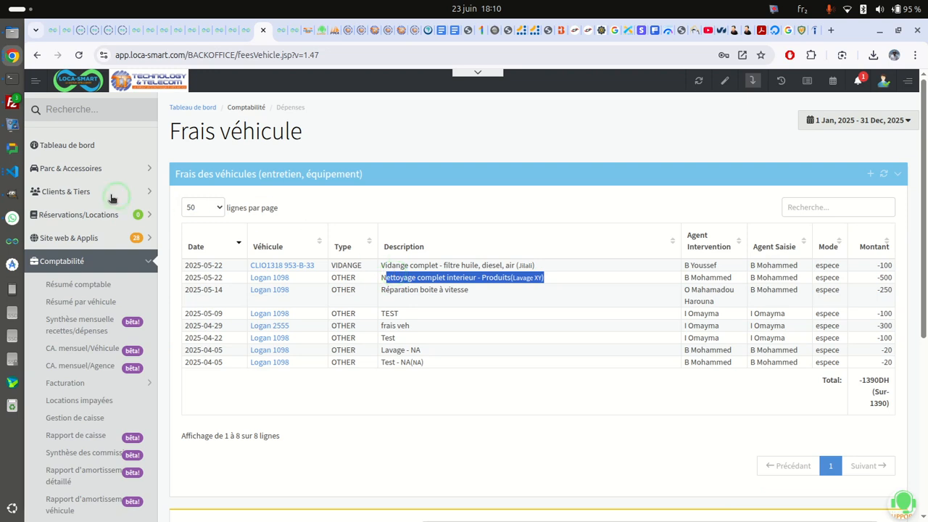
Open the vehicle maintenance log (Cahier d'entretien) and display the entries for Logan 1098
{"action": "left_click", "coordinate": [96, 171]}
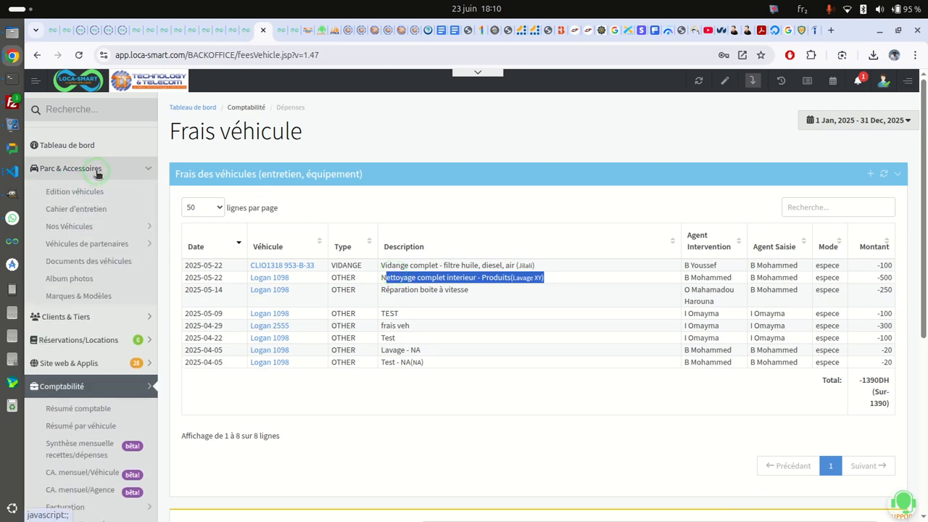
{"action": "left_click", "coordinate": [96, 208]}
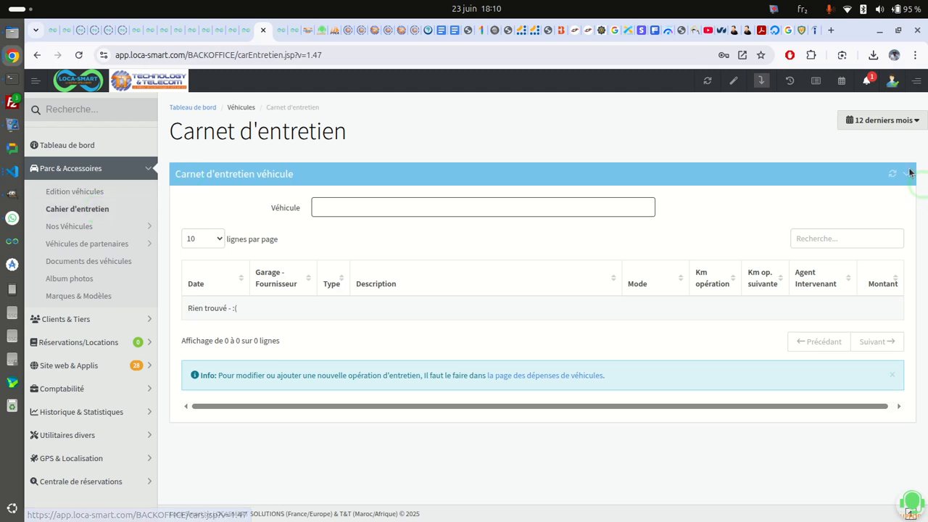
{"action": "left_click", "coordinate": [544, 207]}
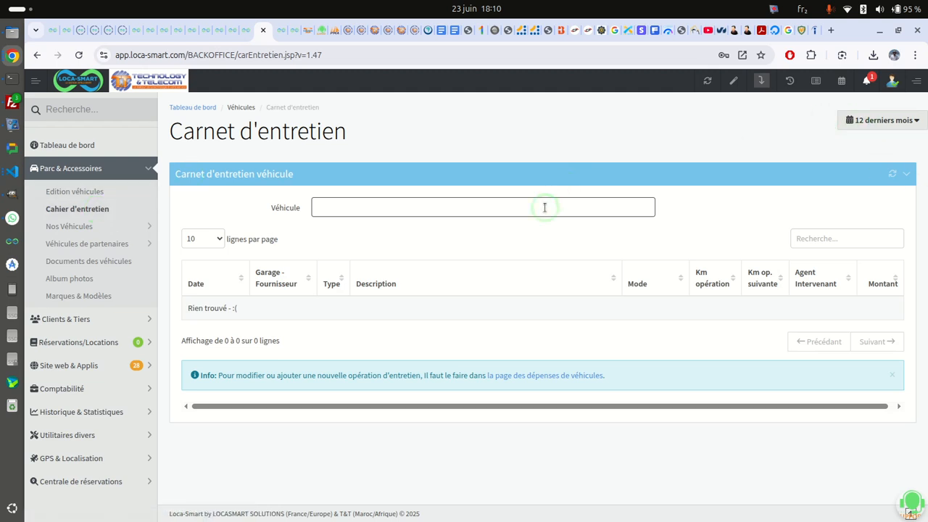
{"action": "type", "text": "loga"}
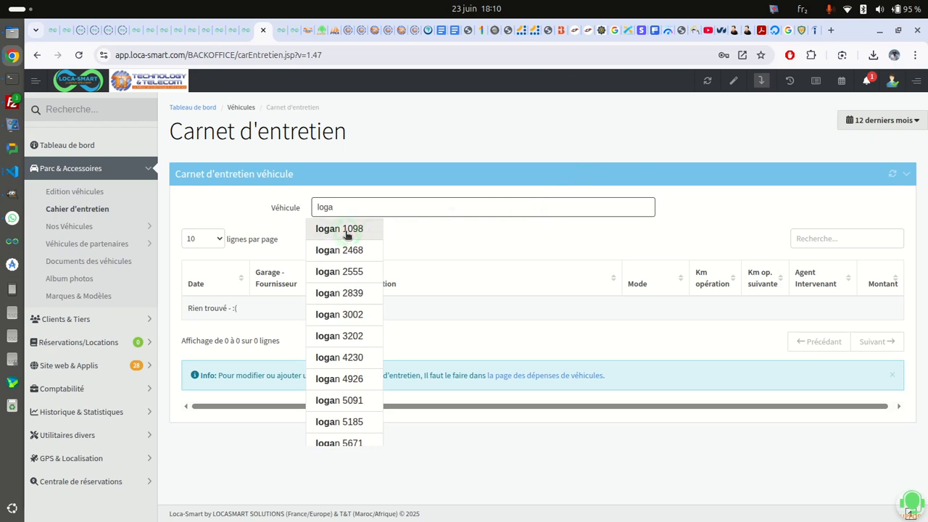
{"action": "left_click", "coordinate": [342, 232]}
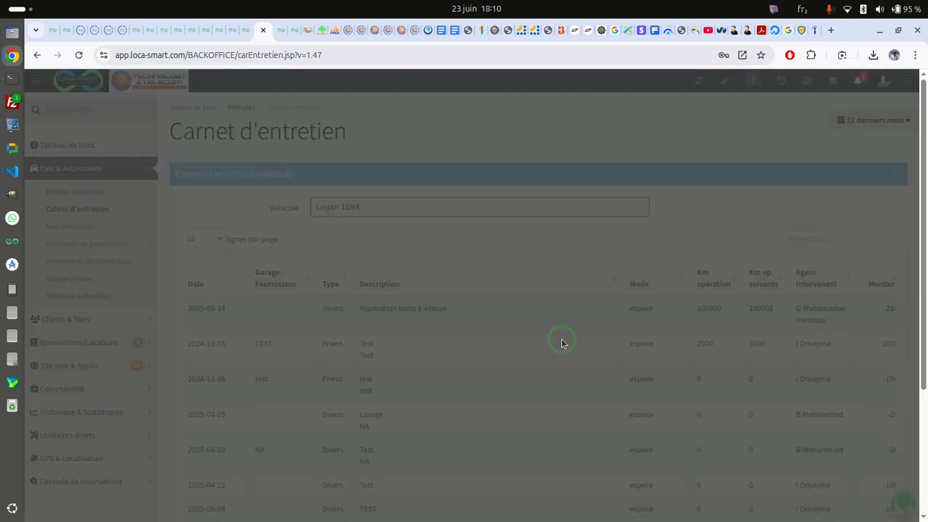
Examine the maintenance operations listed in the log for Logan 1098, including the interior cleaning entry
{"action": "scroll", "coordinate": [562, 343], "scroll_direction": "down", "scroll_amount": 3}
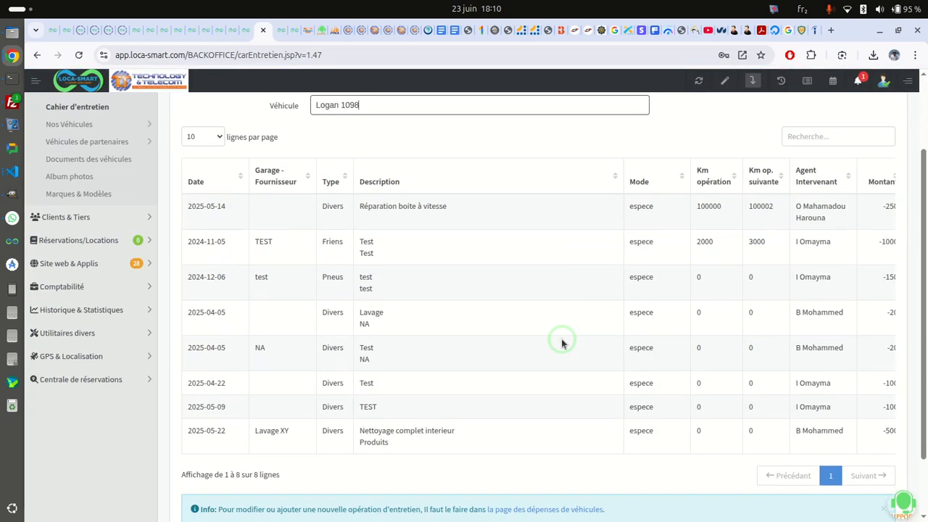
{"action": "scroll", "coordinate": [561, 344], "scroll_direction": "down", "scroll_amount": 1}
{"action": "scroll", "coordinate": [562, 344], "scroll_direction": "up", "scroll_amount": 1}
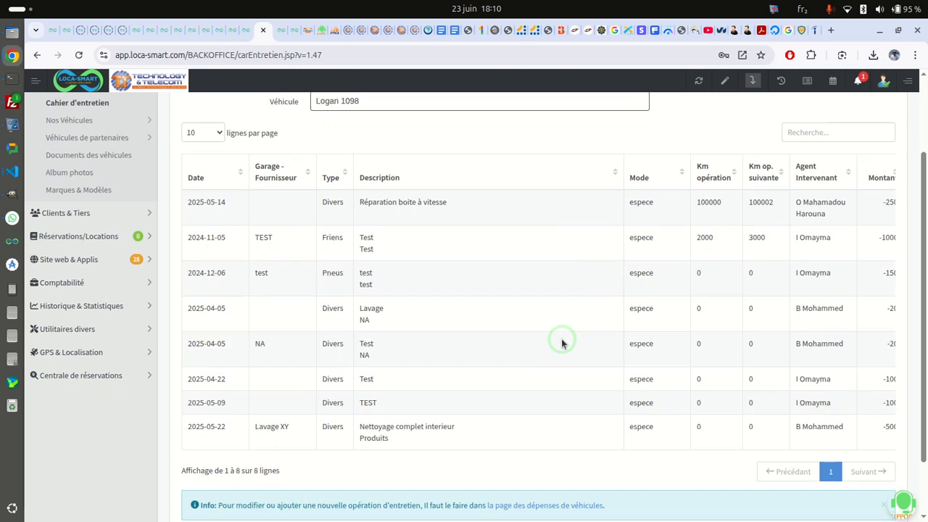
{"action": "scroll", "coordinate": [562, 343], "scroll_direction": "up", "scroll_amount": 1}
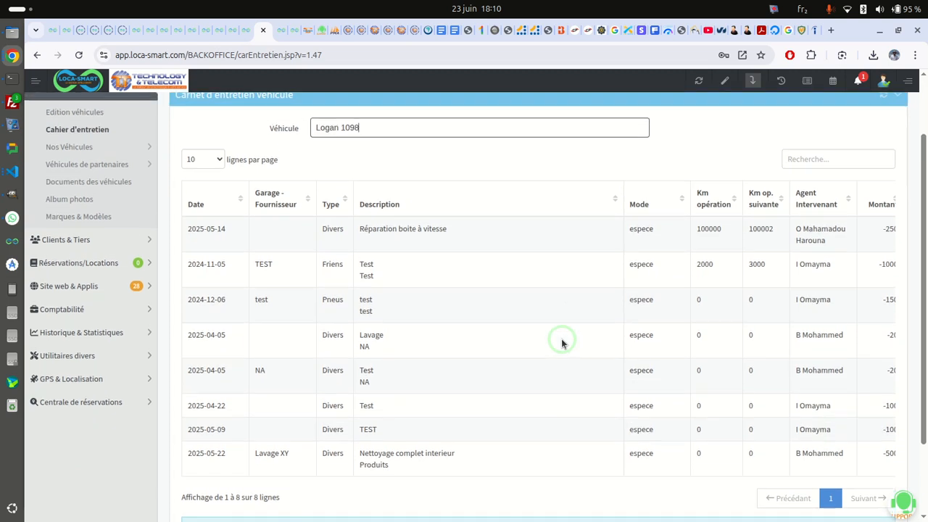
{"action": "scroll", "coordinate": [561, 343], "scroll_direction": "down", "scroll_amount": 3}
{"action": "scroll", "coordinate": [562, 343], "scroll_direction": "up", "scroll_amount": 5}
{"action": "scroll", "coordinate": [561, 343], "scroll_direction": "down", "scroll_amount": 5}
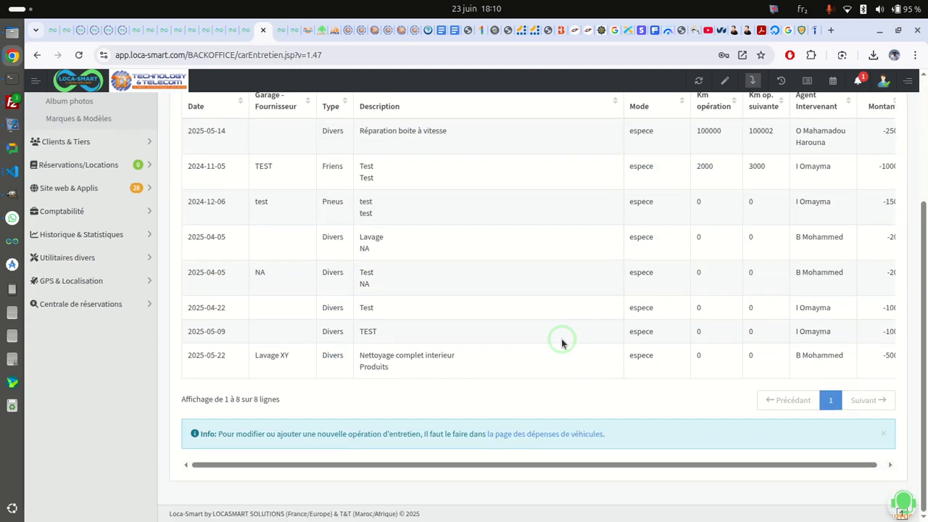
{"action": "scroll", "coordinate": [562, 343], "scroll_direction": "up", "scroll_amount": 5}
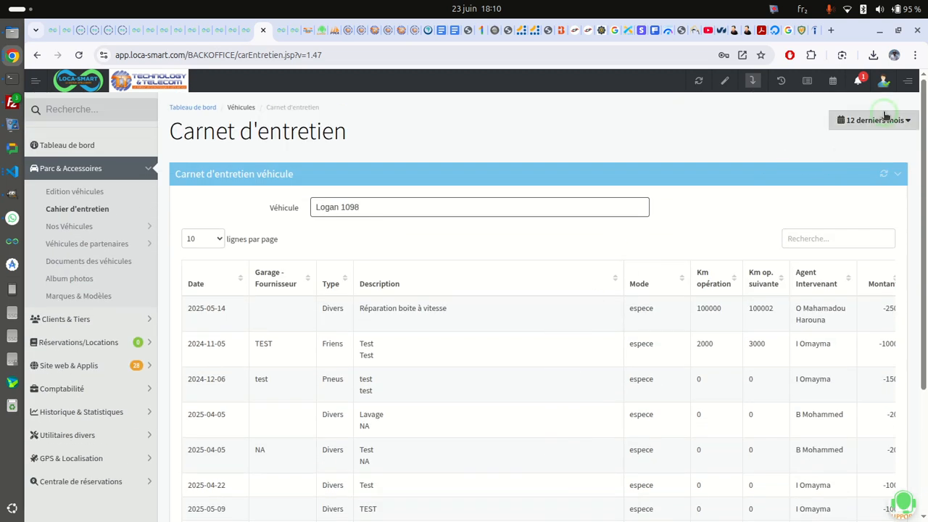
Go to the dashboard and view the second page of the "Liste des maintenances à faire"
{"action": "left_click", "coordinate": [74, 149]}
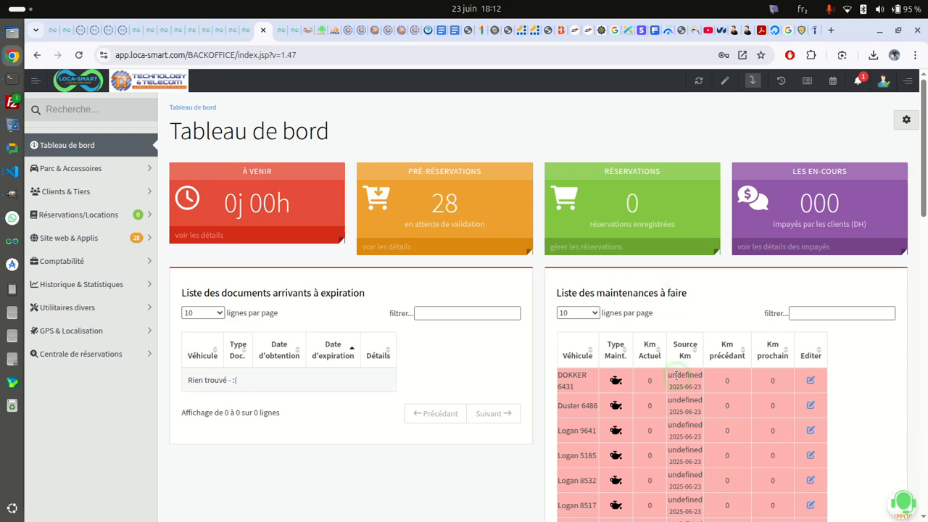
{"action": "scroll", "coordinate": [676, 375], "scroll_direction": "down", "scroll_amount": 3}
{"action": "scroll", "coordinate": [676, 374], "scroll_direction": "down", "scroll_amount": 1}
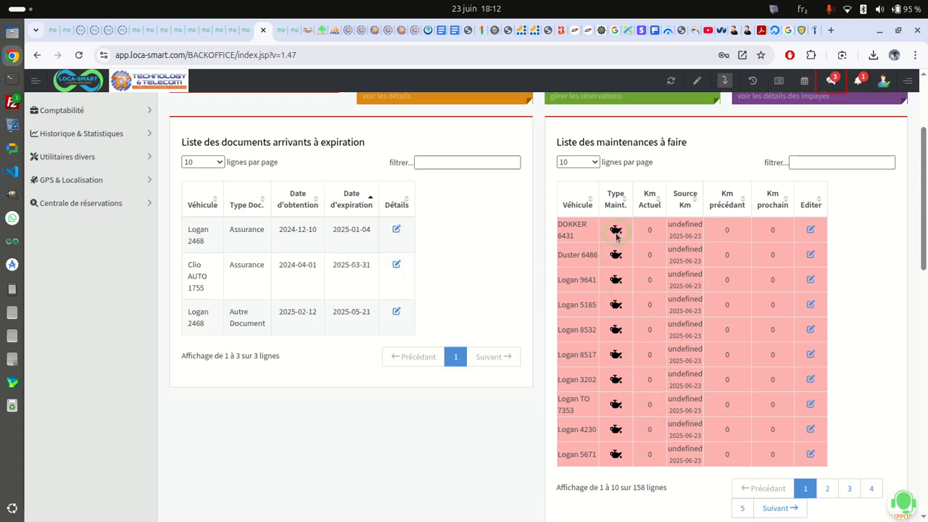
{"action": "mouse_move", "coordinate": [616, 232]}
{"action": "left_click", "coordinate": [828, 488]}
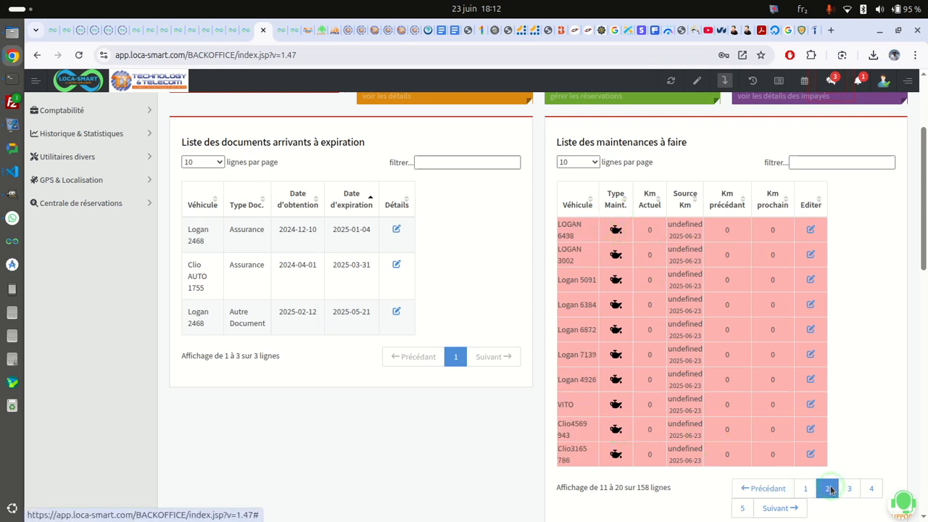
Page through the "Liste des maintenances à faire" to page 16 and check the maintenance types of the vehicles listed there
{"action": "left_click", "coordinate": [848, 488]}
{"action": "left_click", "coordinate": [871, 489]}
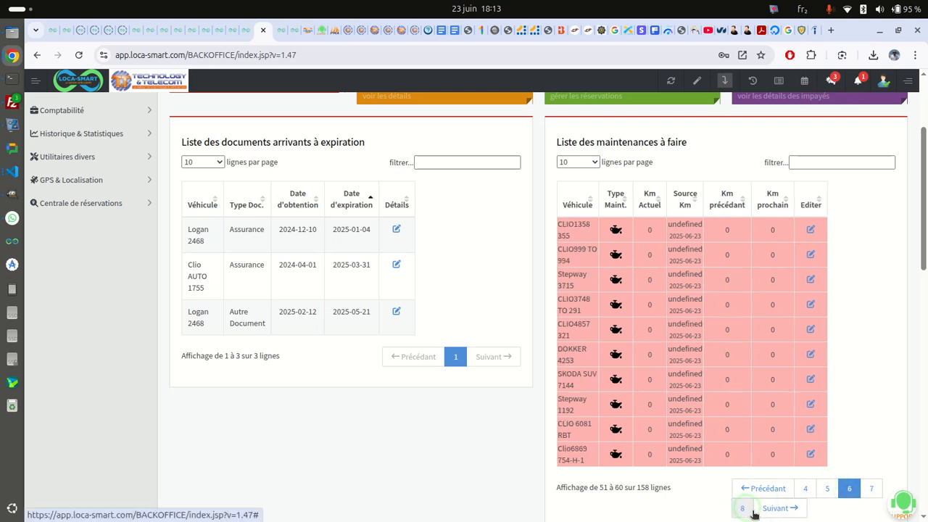
{"action": "left_click", "coordinate": [782, 509]}
{"action": "left_click", "coordinate": [782, 509]}
{"action": "left_click", "coordinate": [782, 509]}
{"action": "left_click", "coordinate": [781, 509]}
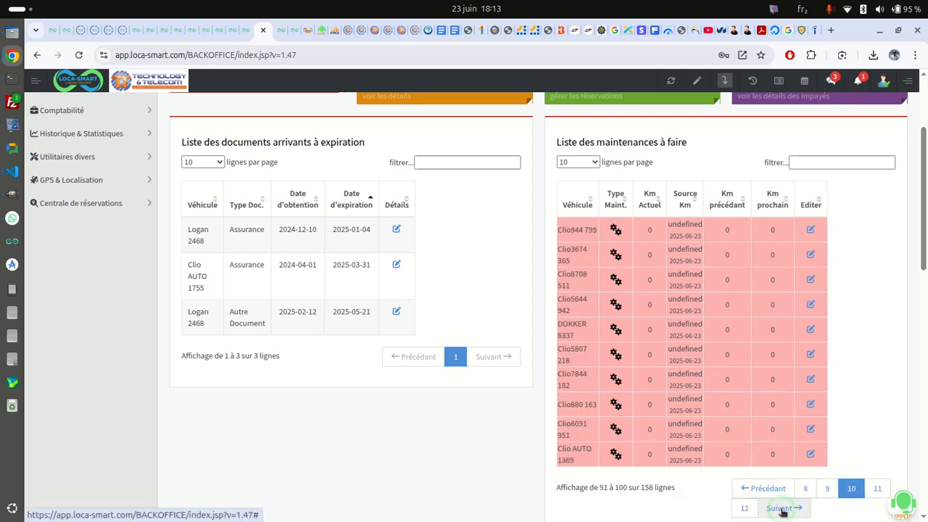
{"action": "left_click", "coordinate": [782, 509]}
{"action": "left_click", "coordinate": [782, 509]}
{"action": "left_click", "coordinate": [808, 510]}
{"action": "left_click", "coordinate": [808, 510]}
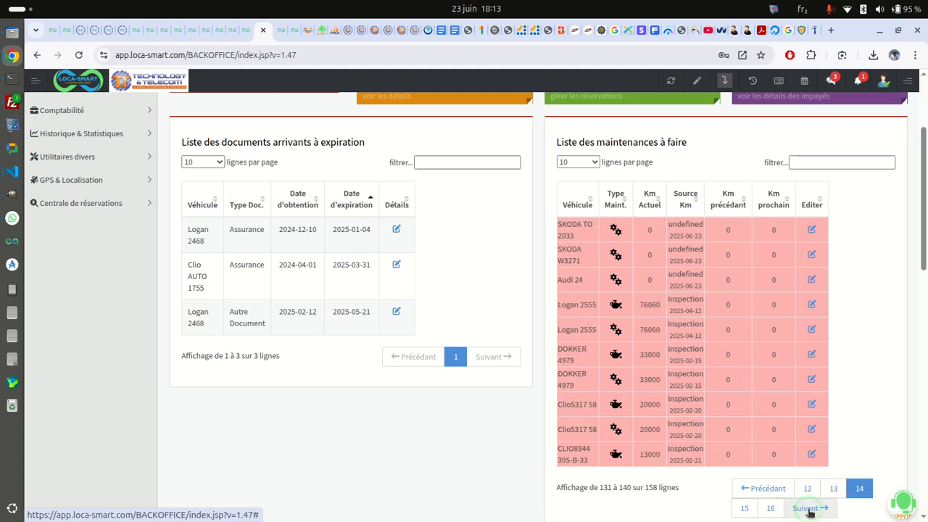
{"action": "left_click", "coordinate": [808, 510]}
{"action": "left_click", "coordinate": [808, 511]}
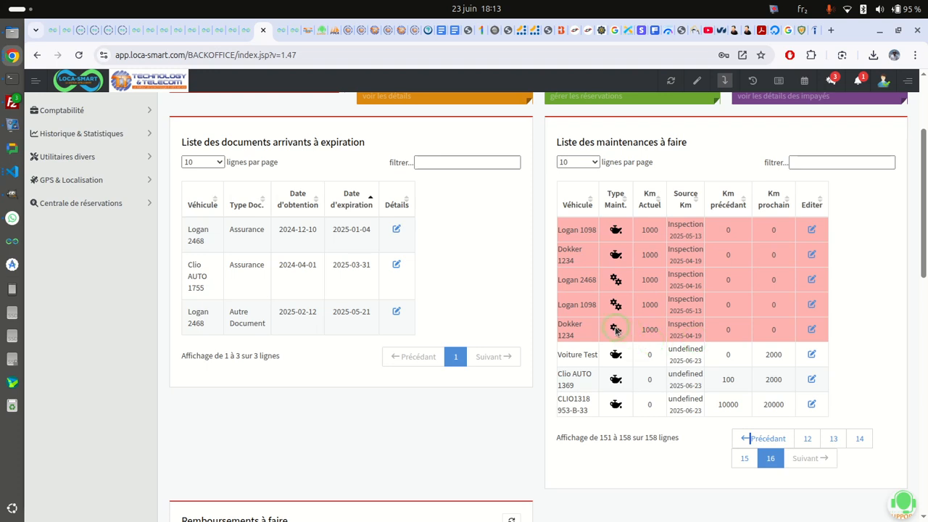
{"action": "mouse_move", "coordinate": [616, 331]}
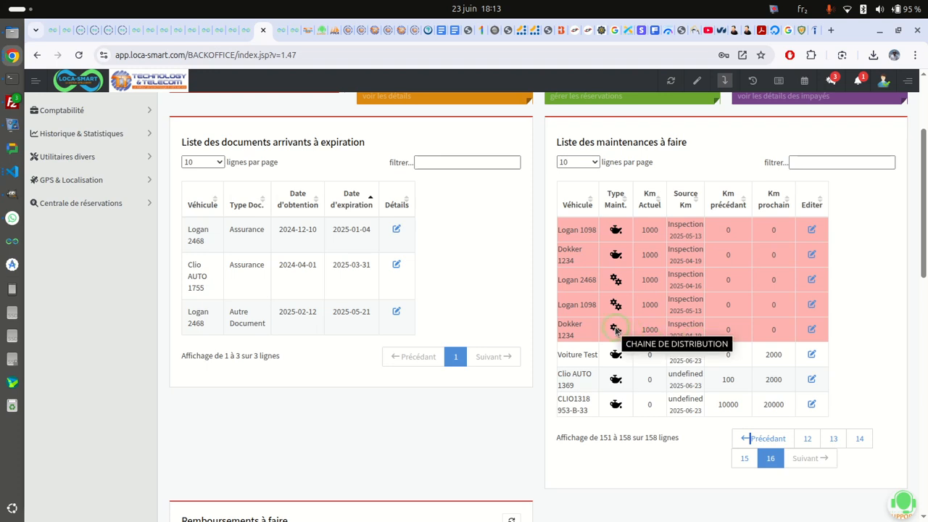
{"action": "mouse_move", "coordinate": [615, 255]}
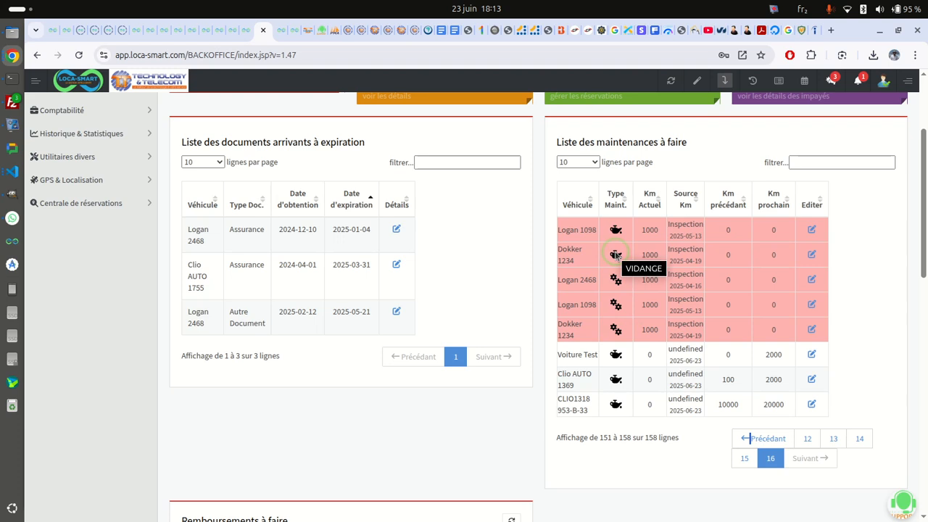
Open the general settings (Paramètres généraux) and find the "Liste des maintenances gérées" section by searching the page for "main"
{"action": "scroll", "coordinate": [50, 235], "scroll_direction": "up", "scroll_amount": 2}
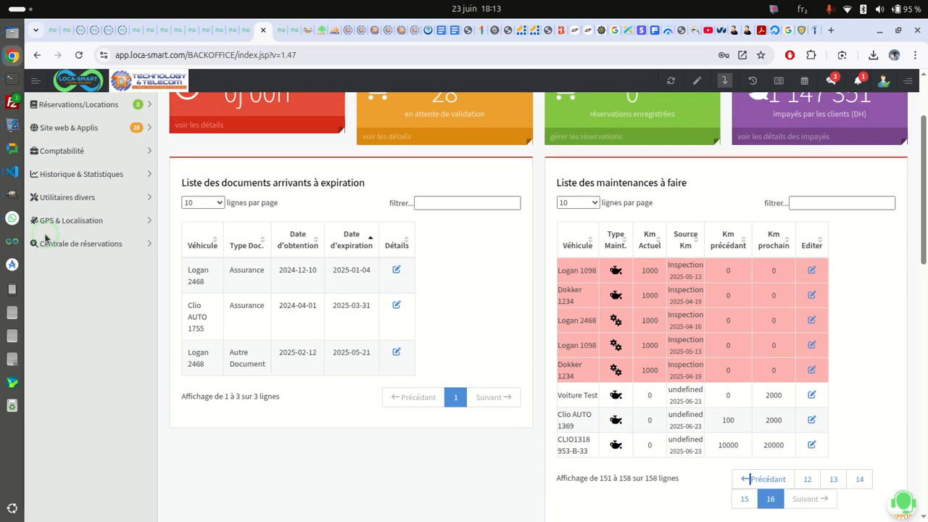
{"action": "left_click", "coordinate": [116, 233]}
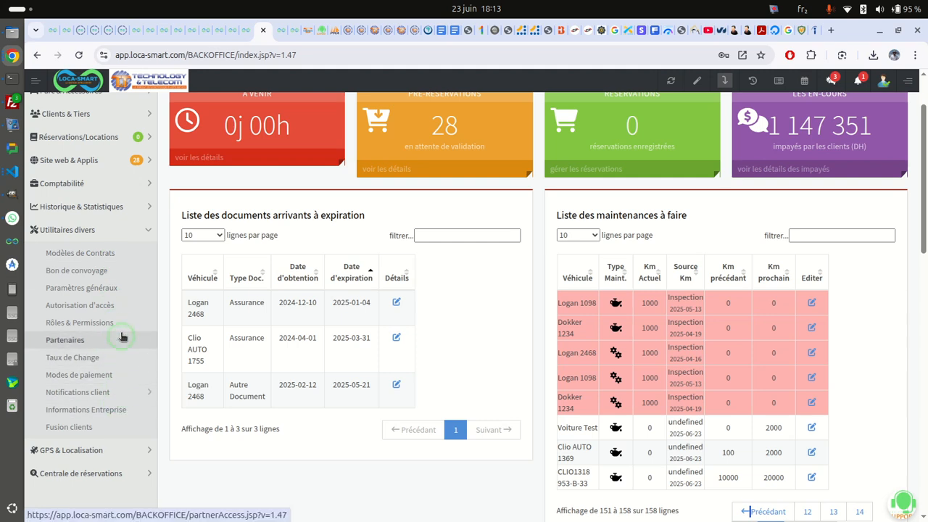
{"action": "left_click", "coordinate": [116, 289]}
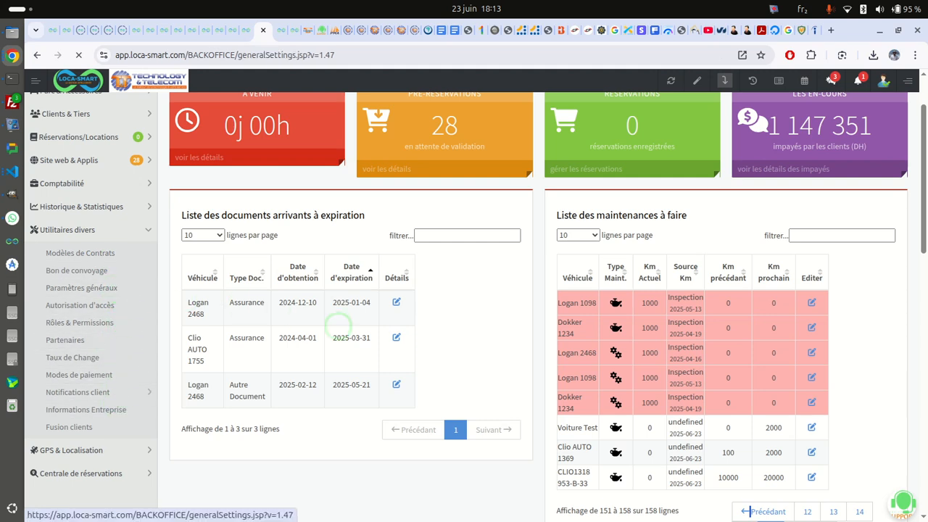
{"action": "key", "text": "ctrl+f"}
{"action": "type", "text": "main"}
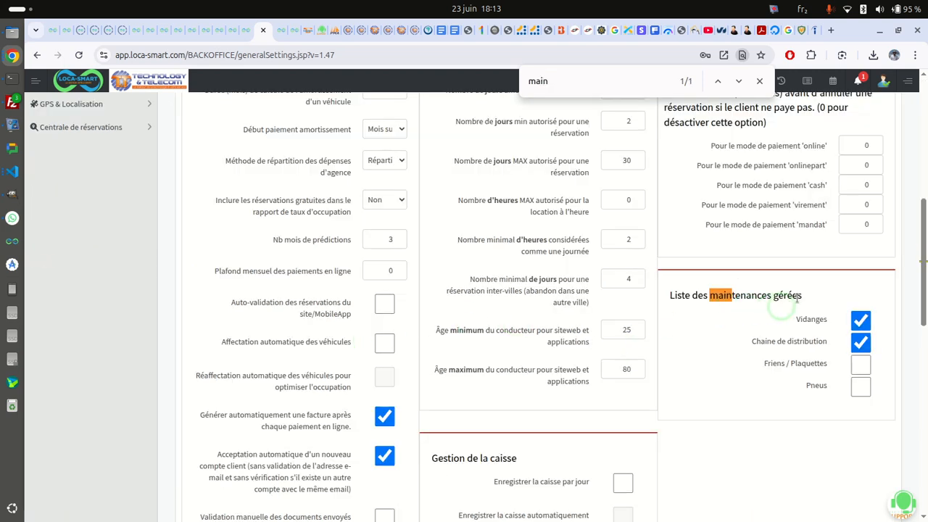
Try enabling "Friens / Plaquettes" and "Pneus" in the managed maintenance list, and disable both again
{"action": "left_click", "coordinate": [860, 368]}
{"action": "left_click", "coordinate": [860, 392]}
{"action": "left_click", "coordinate": [860, 388]}
{"action": "left_click", "coordinate": [860, 364]}
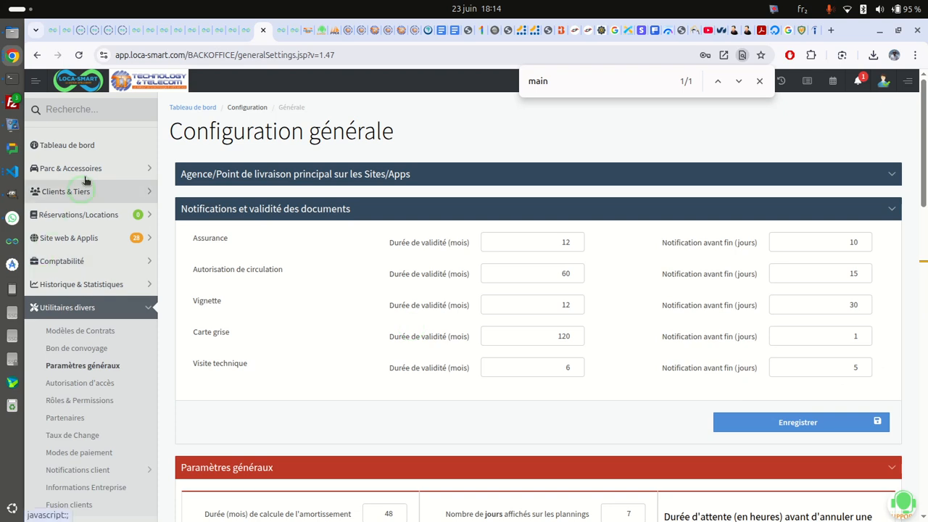
Return to the dashboard and review the lists of maintenance to do and of expiring documents
{"action": "left_click", "coordinate": [64, 142]}
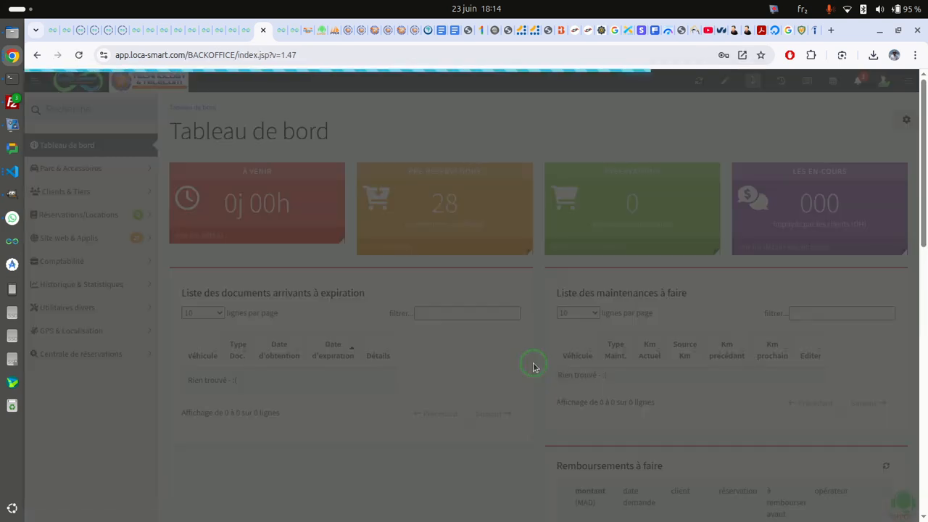
{"action": "scroll", "coordinate": [534, 367], "scroll_direction": "down", "scroll_amount": 5}
{"action": "scroll", "coordinate": [534, 367], "scroll_direction": "down", "scroll_amount": 3}
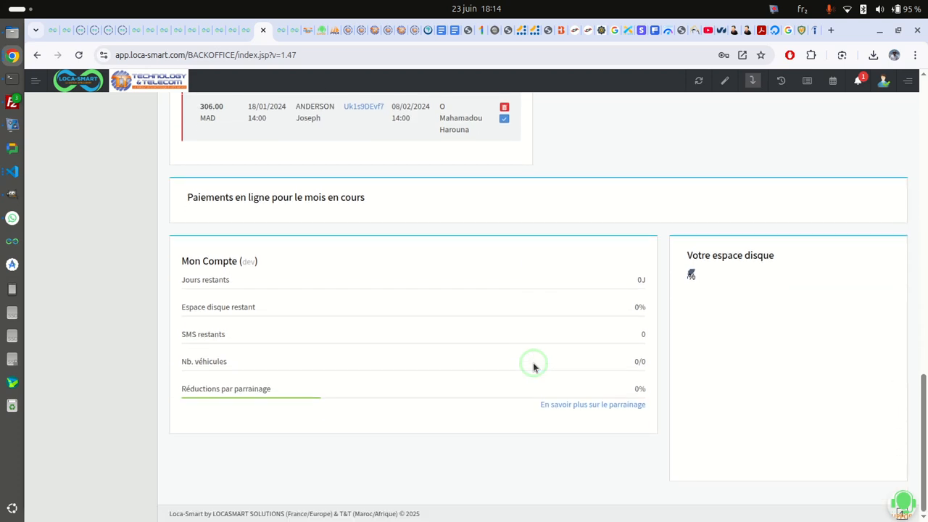
{"action": "scroll", "coordinate": [534, 367], "scroll_direction": "up", "scroll_amount": 10}
{"action": "scroll", "coordinate": [533, 366], "scroll_direction": "down", "scroll_amount": 2}
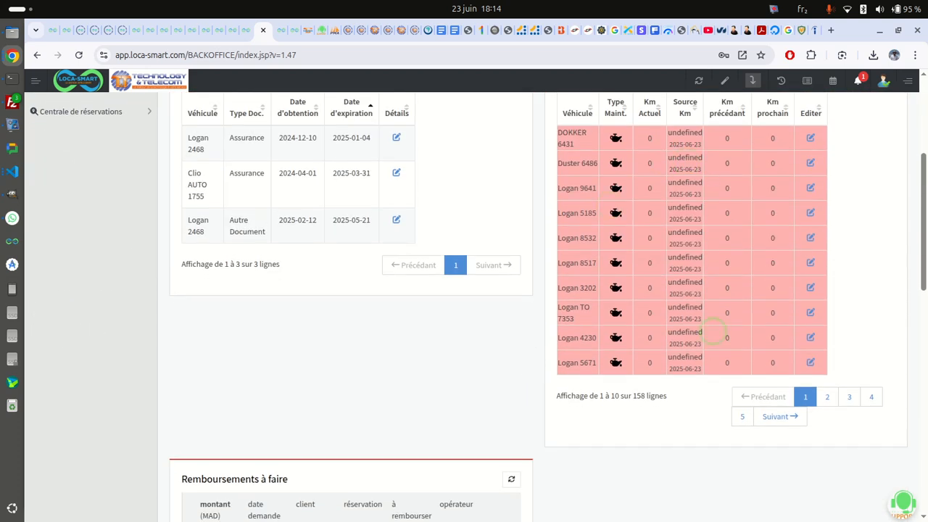
{"action": "scroll", "coordinate": [636, 239], "scroll_direction": "up", "scroll_amount": 1}
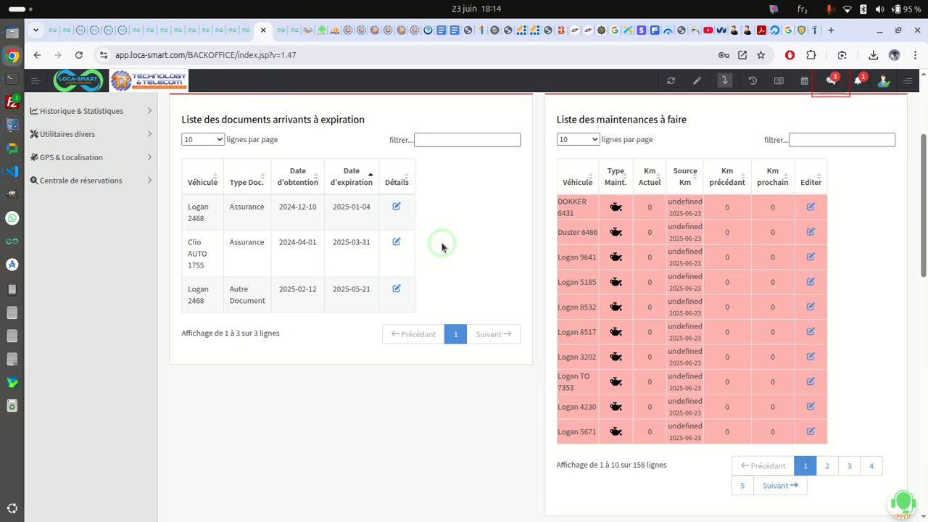
{"action": "scroll", "coordinate": [500, 355], "scroll_direction": "up", "scroll_amount": 3}
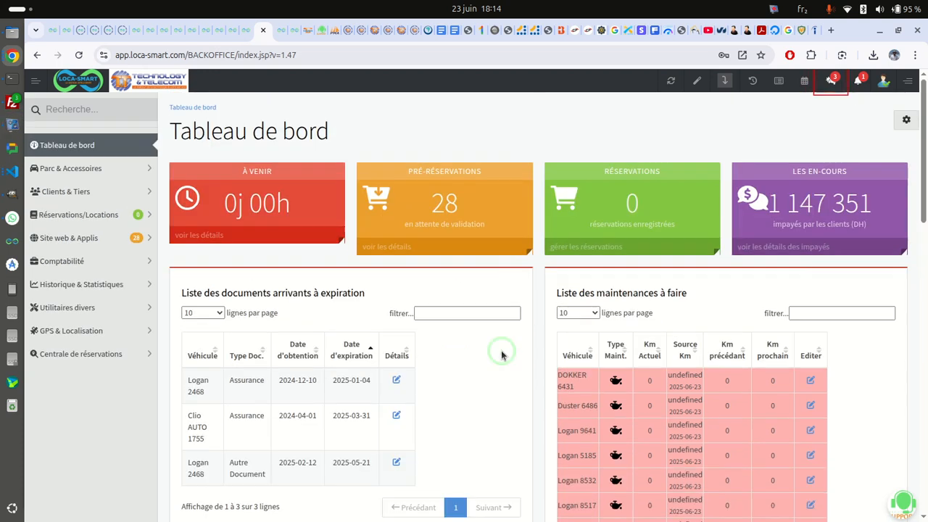